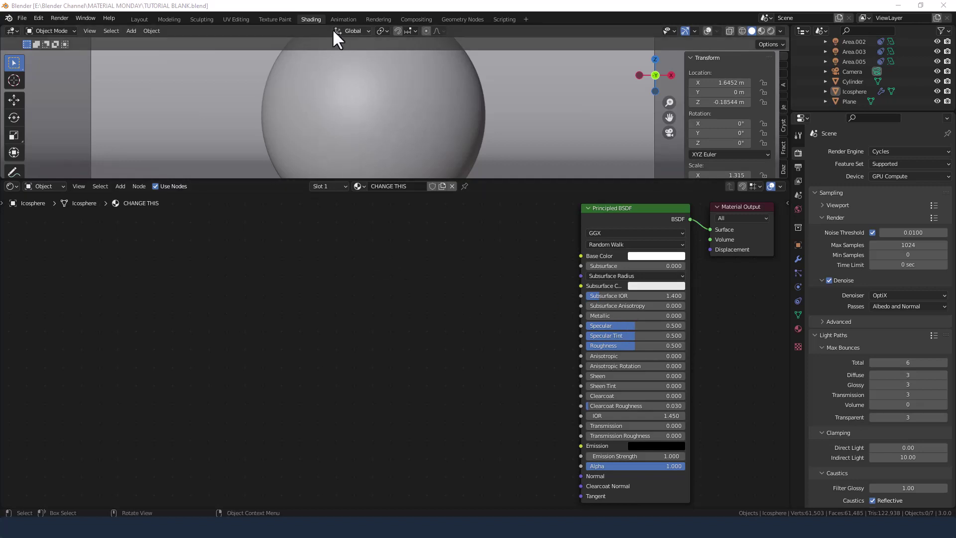
Switch the 3D viewport to Rendered shading to preview the Icosphere live in Cycles
{"action": "left_click", "coordinate": [771, 31]}
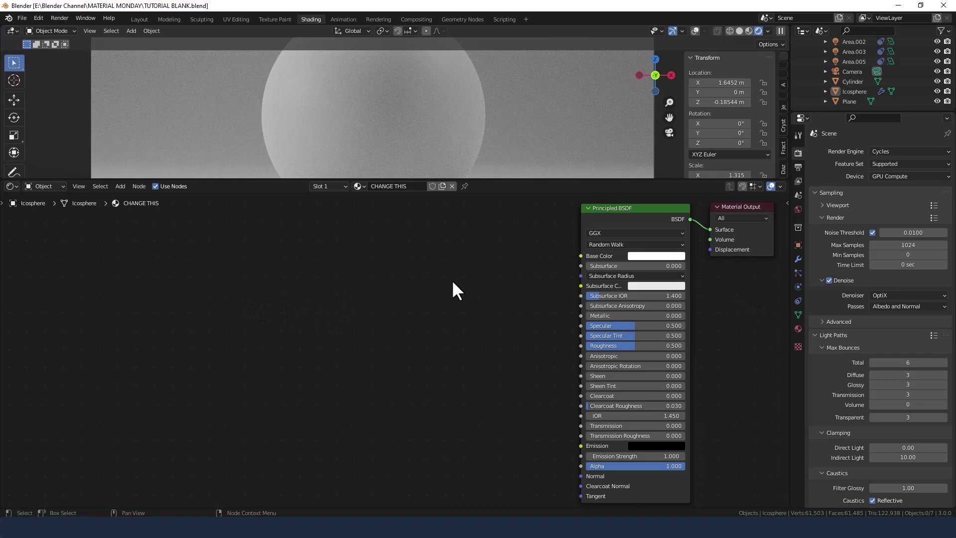
Duplicate the Principled BSDF and place the copy to its left
{"action": "key", "text": "shift+d"}
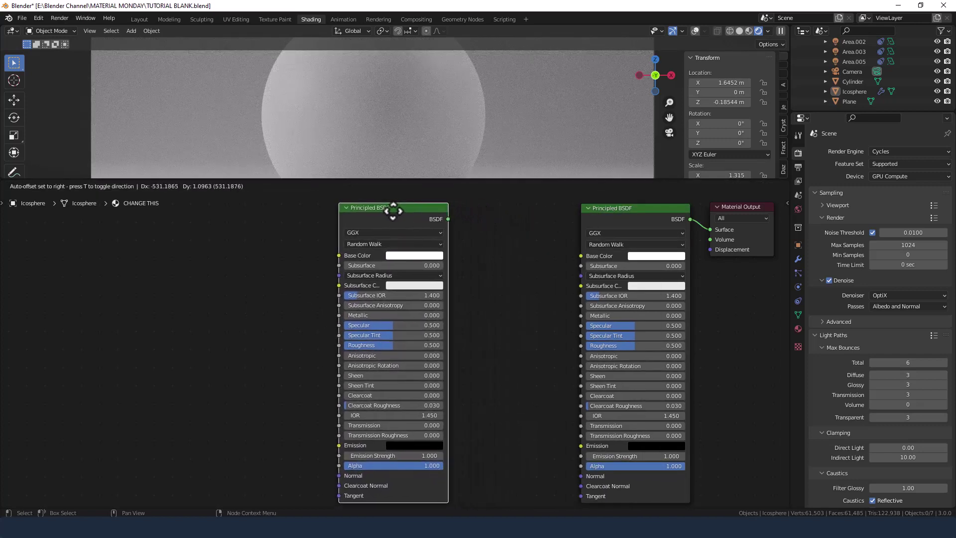
{"action": "left_click", "coordinate": [394, 208]}
{"action": "left_click", "coordinate": [472, 288]}
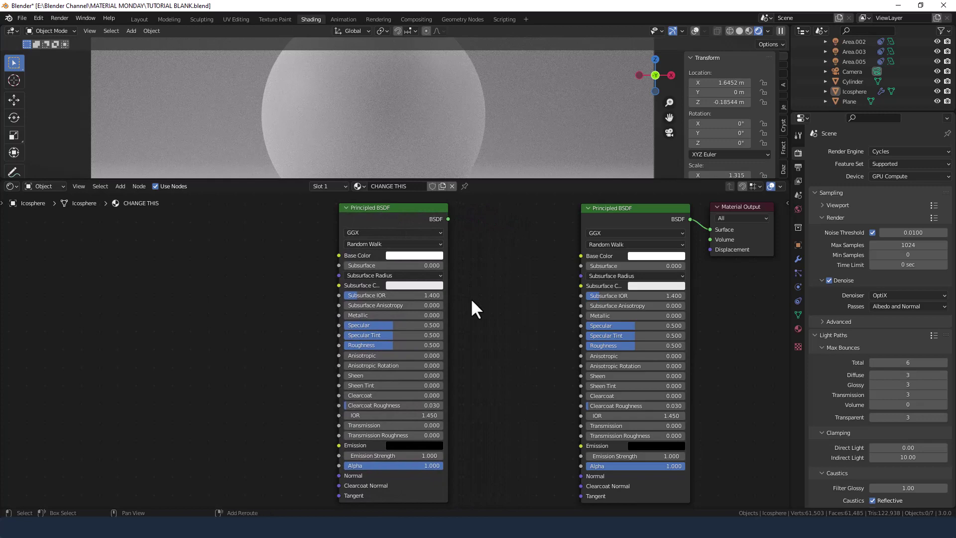
Add a ColorRamp between the two BSDFs and a copy left of the first BSDF
{"action": "key", "text": "shift+a"}
{"action": "left_click", "coordinate": [470, 299]}
{"action": "type", "text": "color ramp"}
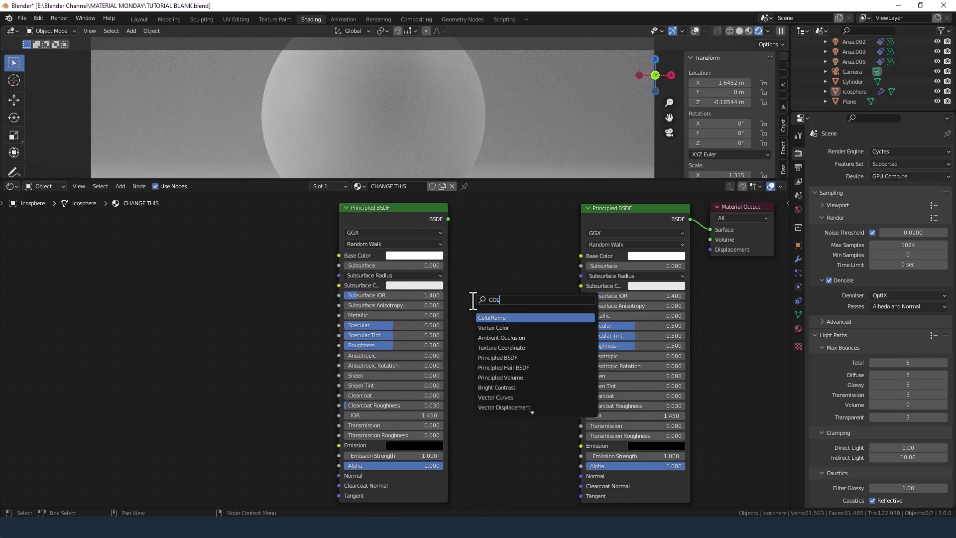
{"action": "key", "text": "Return"}
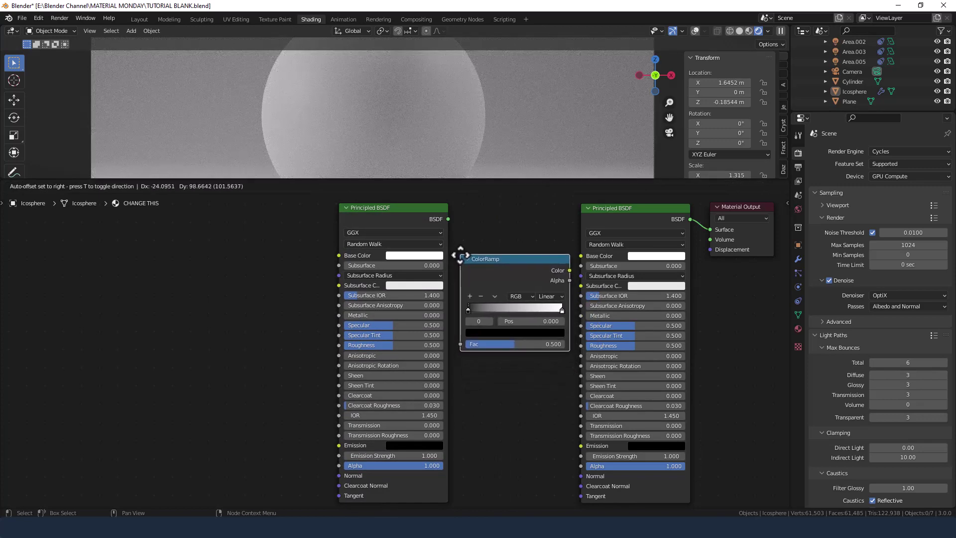
{"action": "left_click", "coordinate": [461, 256]}
{"action": "key", "text": "shift+d"}
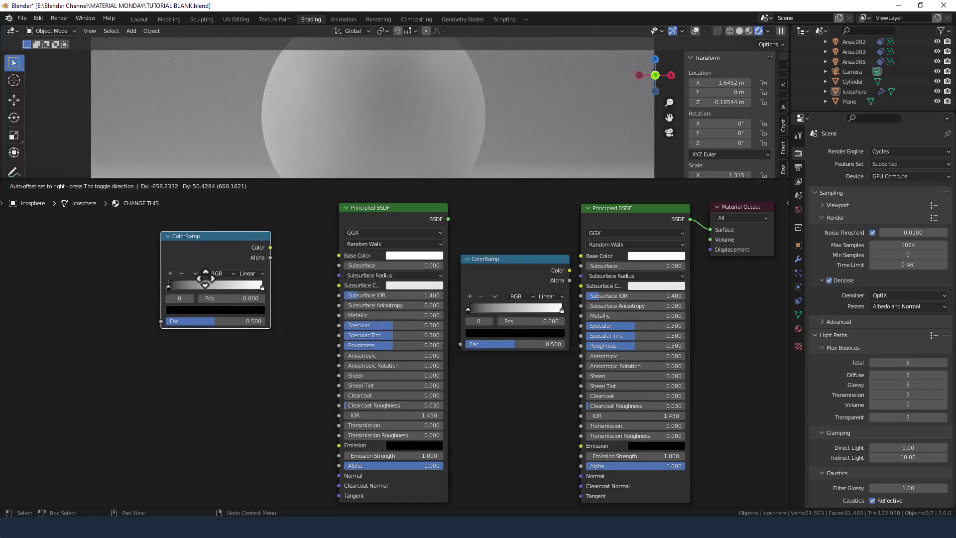
{"action": "left_click", "coordinate": [241, 286]}
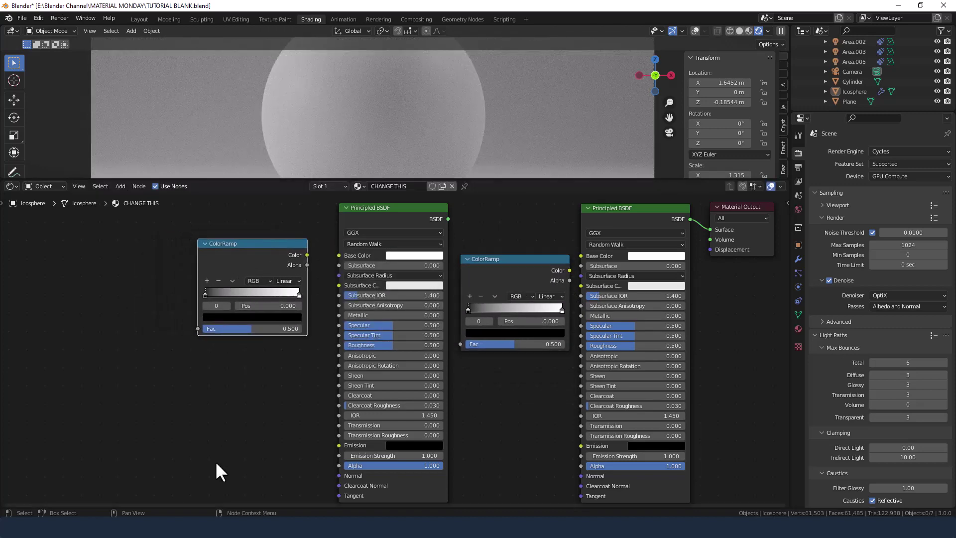
Add a Musgrave Texture with Ctrl+T Mapping and Texture Coordinate nodes using Object coordinates
{"action": "middle_click_drag", "start_coordinate": [199, 405], "coordinate": [363, 399]}
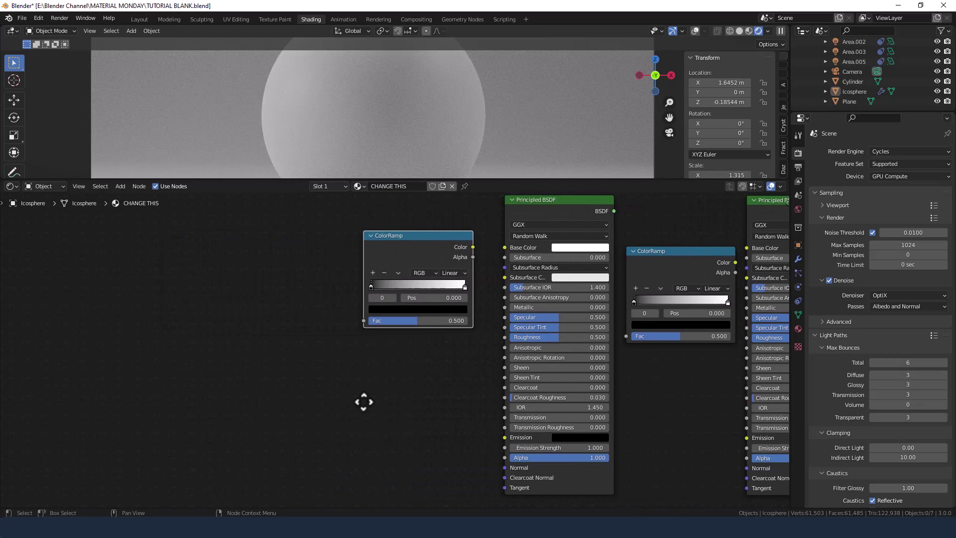
{"action": "key", "text": "shift+a"}
{"action": "left_click", "coordinate": [301, 335]}
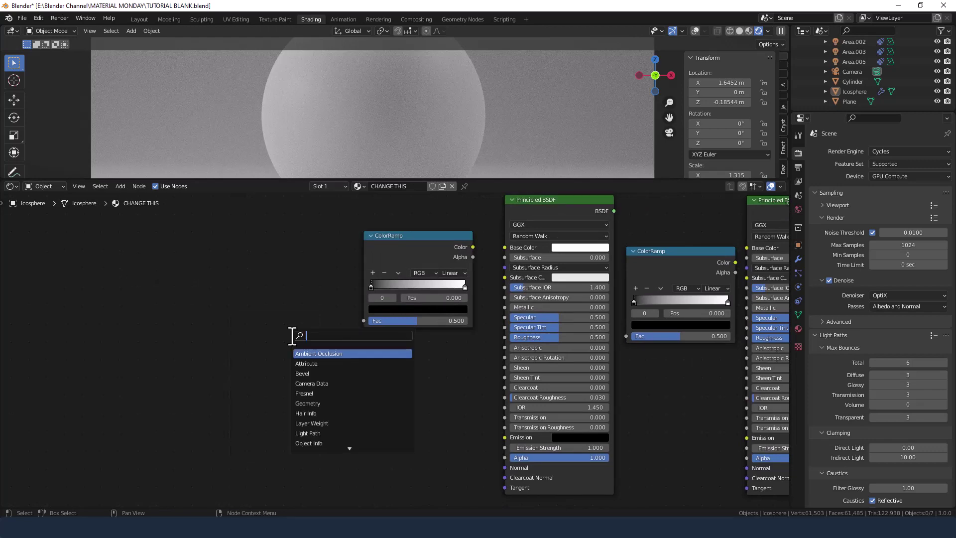
{"action": "type", "text": "MUS"}
{"action": "key", "text": "Return"}
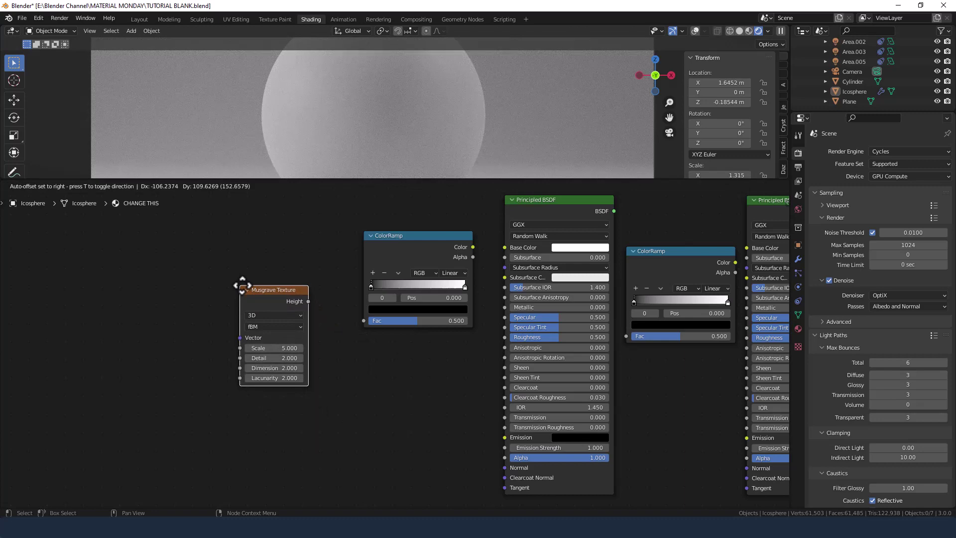
{"action": "left_click", "coordinate": [243, 284]}
{"action": "key", "text": "ctrl+t"}
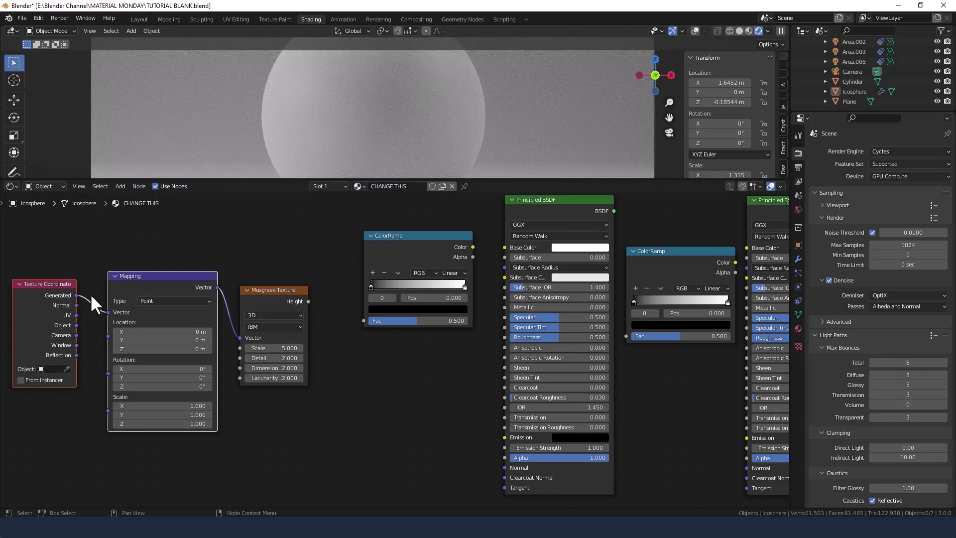
{"action": "left_click_drag", "start_coordinate": [76, 325], "coordinate": [111, 312]}
Add a Bump node below the ColorRamp
{"action": "middle_click_drag", "start_coordinate": [362, 383], "coordinate": [302, 381]}
{"action": "key", "text": "shift+a"}
{"action": "left_click", "coordinate": [303, 380]}
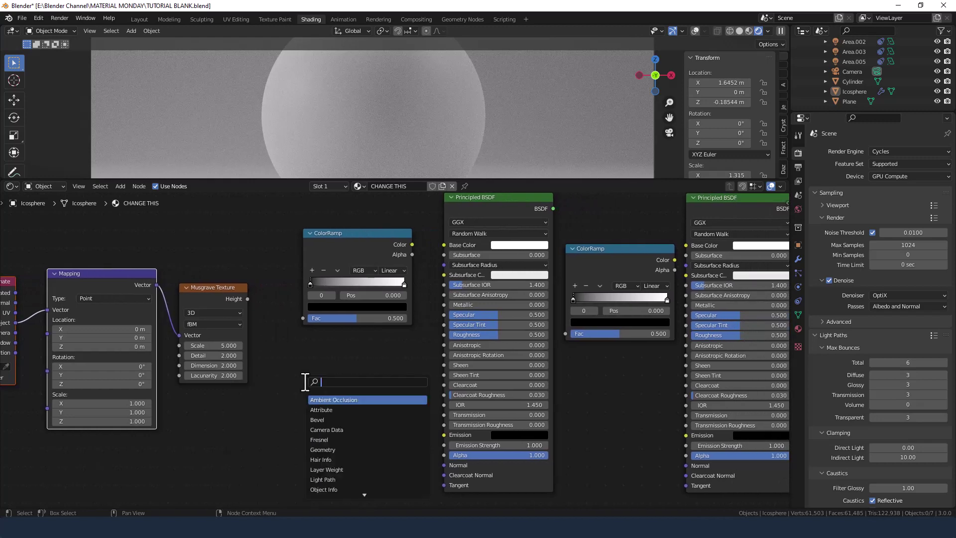
{"action": "type", "text": "BUMP"}
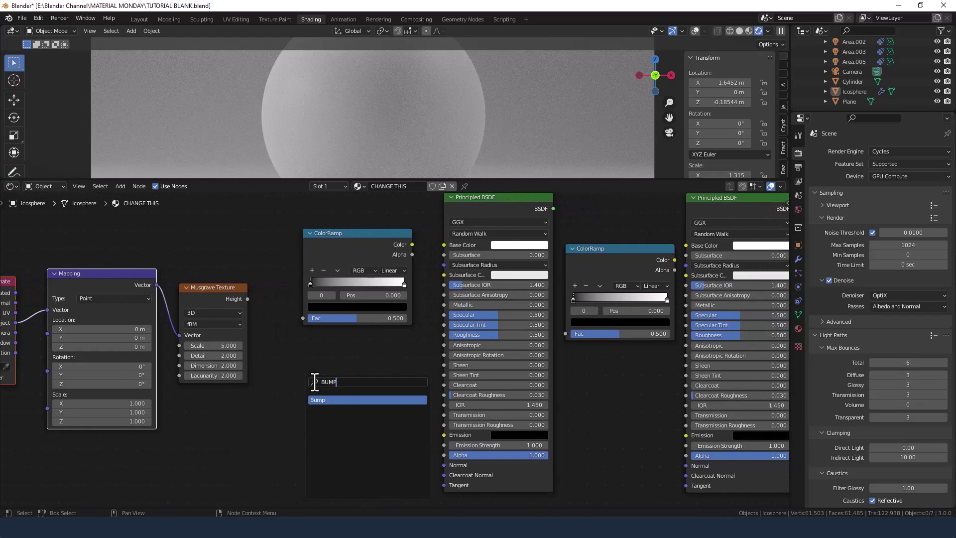
{"action": "left_click", "coordinate": [317, 399]}
{"action": "left_click", "coordinate": [320, 401]}
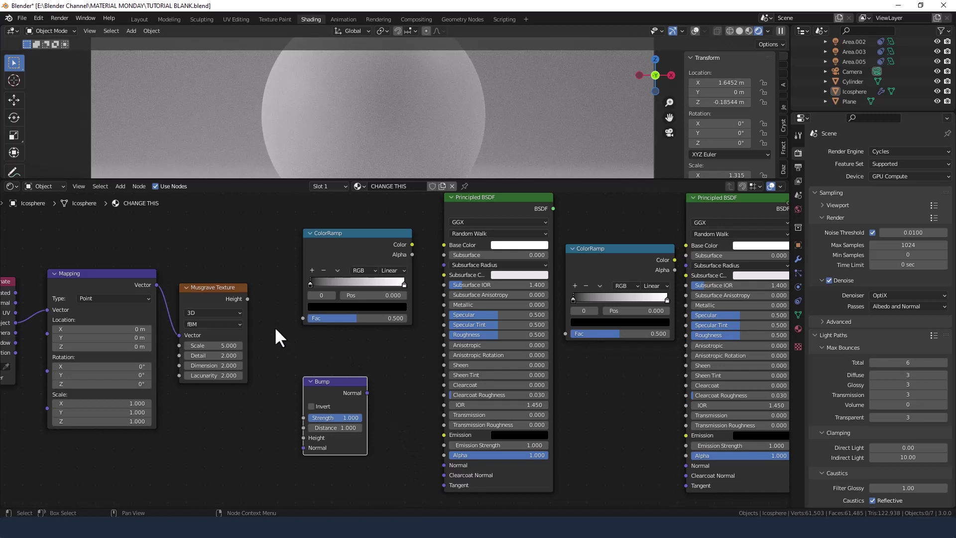
Link Musgrave Height to the first ColorRamp Fac and Bump Height, and Bump Normal to BSDF Normal
{"action": "left_click_drag", "start_coordinate": [247, 299], "coordinate": [302, 318]}
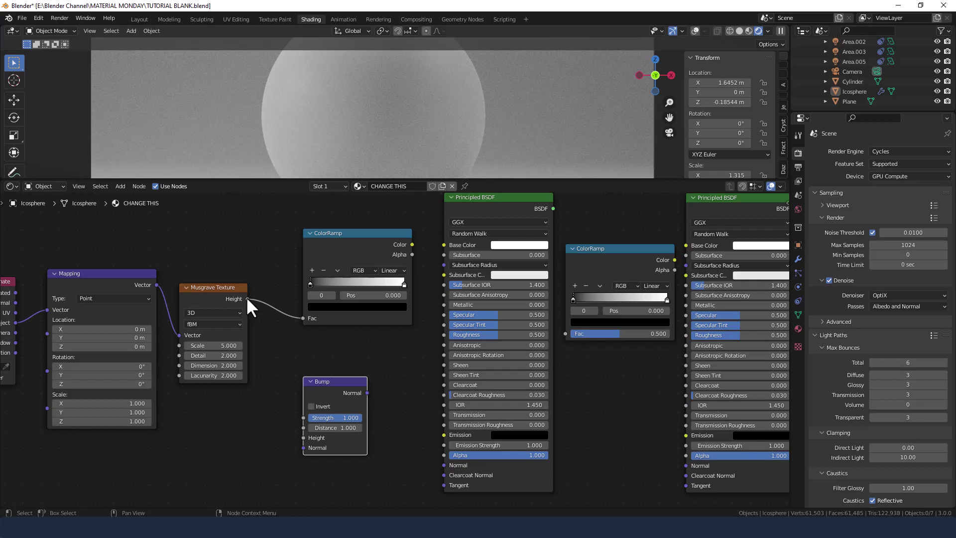
{"action": "left_click_drag", "start_coordinate": [366, 251], "coordinate": [343, 215]}
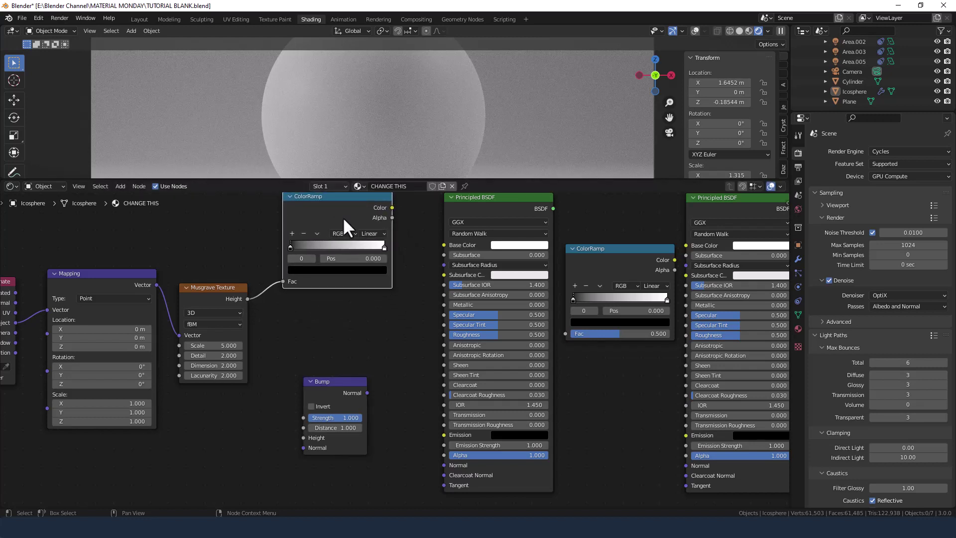
{"action": "left_click_drag", "start_coordinate": [344, 384], "coordinate": [346, 351]}
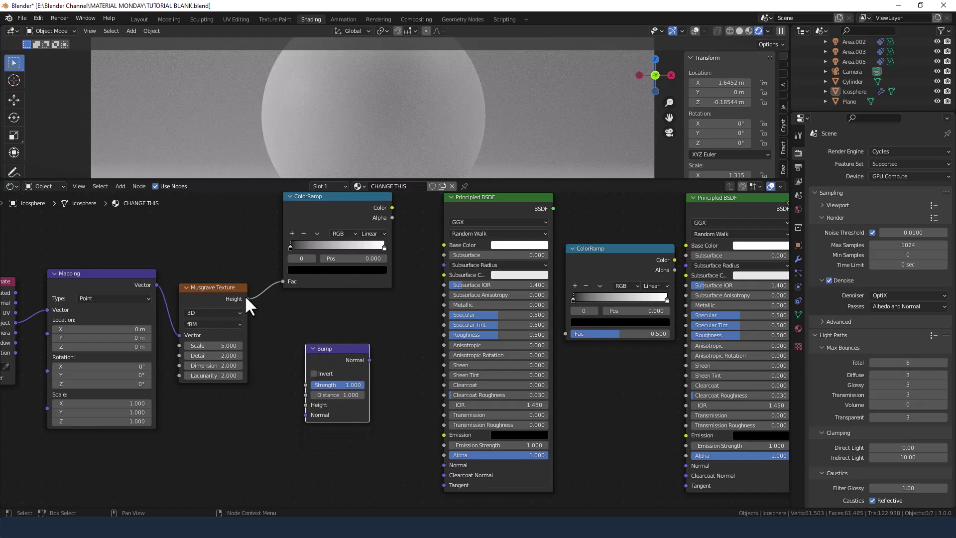
{"action": "left_click_drag", "start_coordinate": [247, 299], "coordinate": [306, 405]}
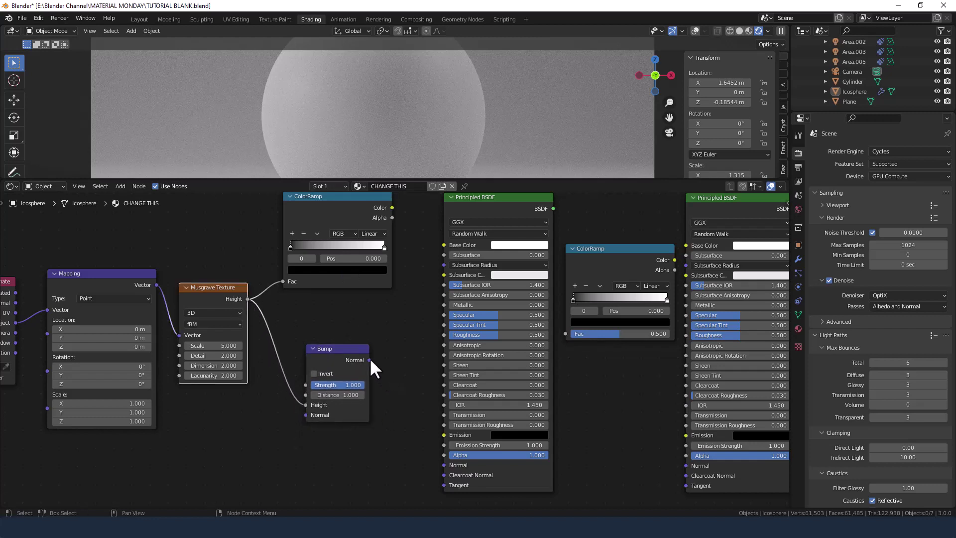
{"action": "left_click_drag", "start_coordinate": [369, 360], "coordinate": [444, 465]}
Feed Musgrave Height into the second ColorRamp and wire both ramp colours into the BSDFs' Base Color
{"action": "middle_click_drag", "start_coordinate": [405, 252], "coordinate": [340, 299]}
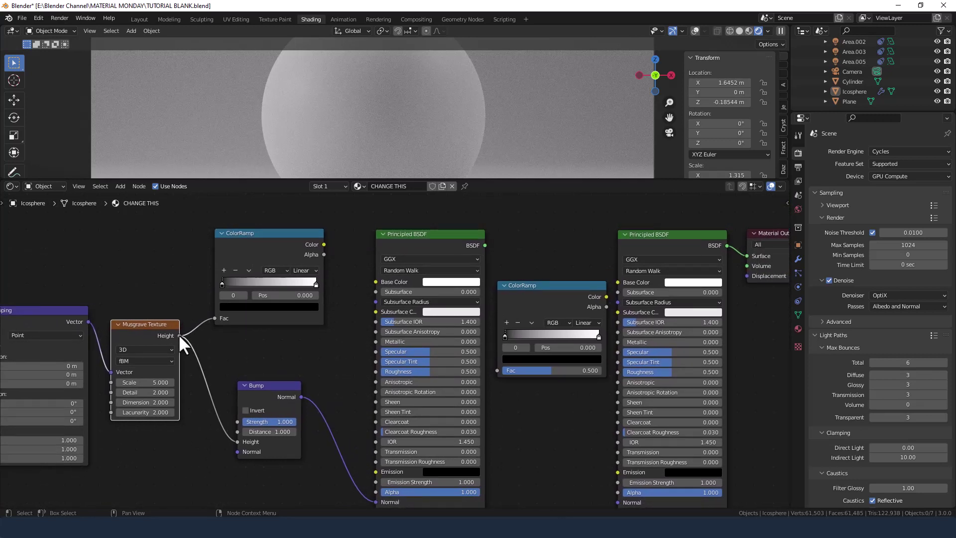
{"action": "left_click_drag", "start_coordinate": [179, 334], "coordinate": [495, 372]}
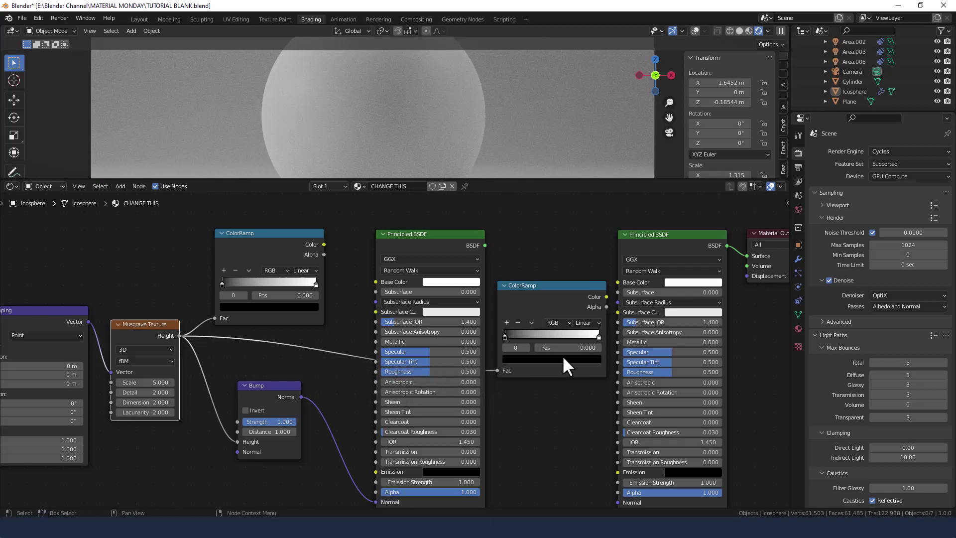
{"action": "left_click_drag", "start_coordinate": [606, 297], "coordinate": [619, 312]}
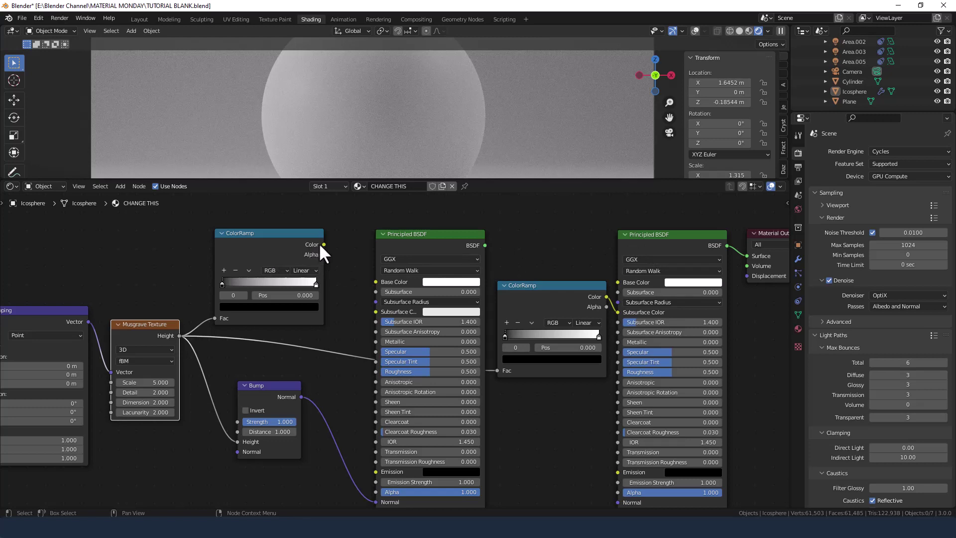
{"action": "left_click_drag", "start_coordinate": [324, 244], "coordinate": [378, 282]}
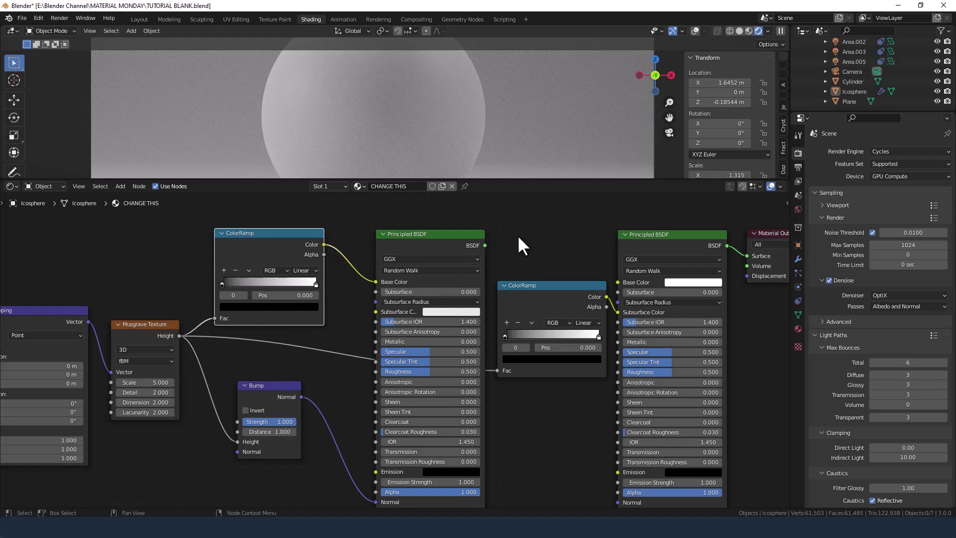
{"action": "middle_click_drag", "start_coordinate": [518, 235], "coordinate": [406, 269]}
{"action": "scroll", "coordinate": [404, 268], "scroll_direction": "down", "scroll_amount": 2}
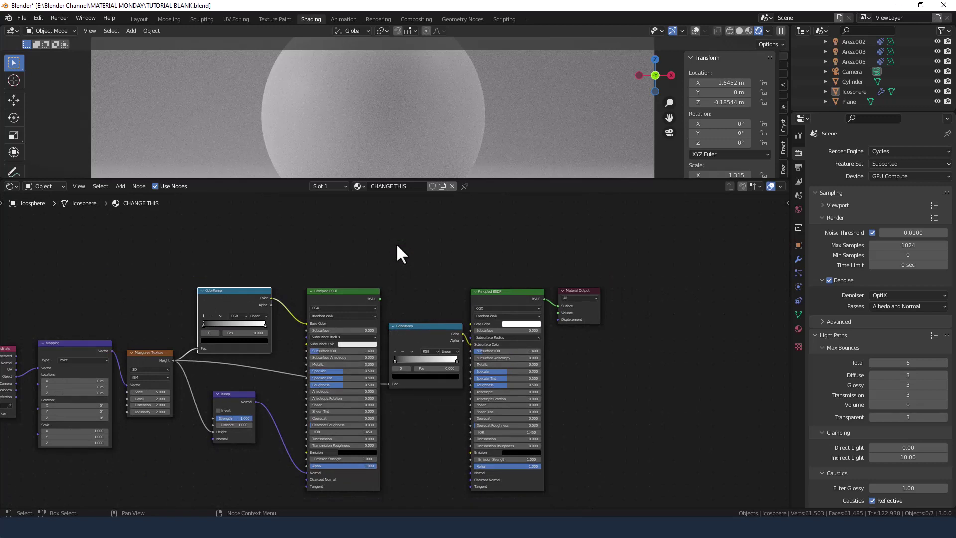
Add a Mix Shader and connect the left Principled BSDF into it
{"action": "middle_click_drag", "start_coordinate": [399, 258], "coordinate": [390, 264]}
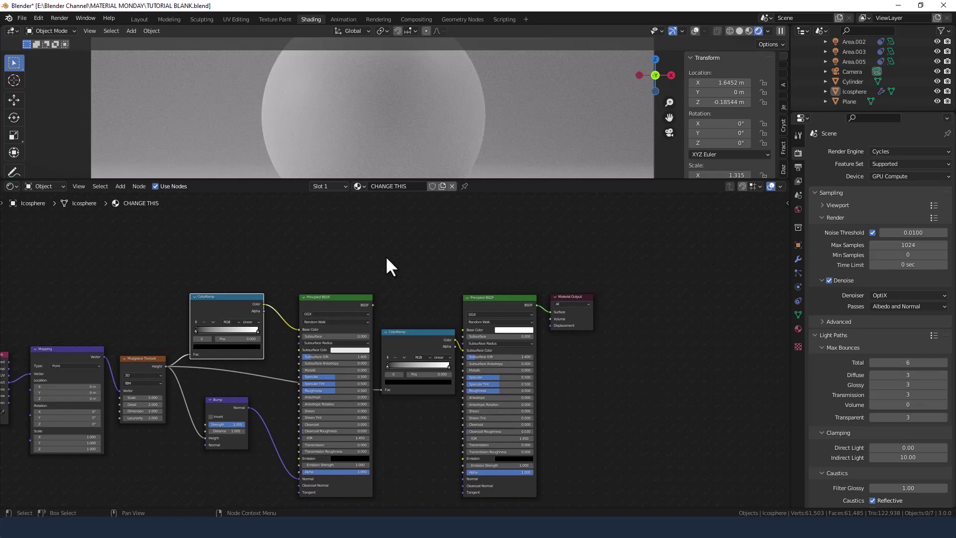
{"action": "key", "text": "shift+a"}
{"action": "left_click", "coordinate": [433, 250]}
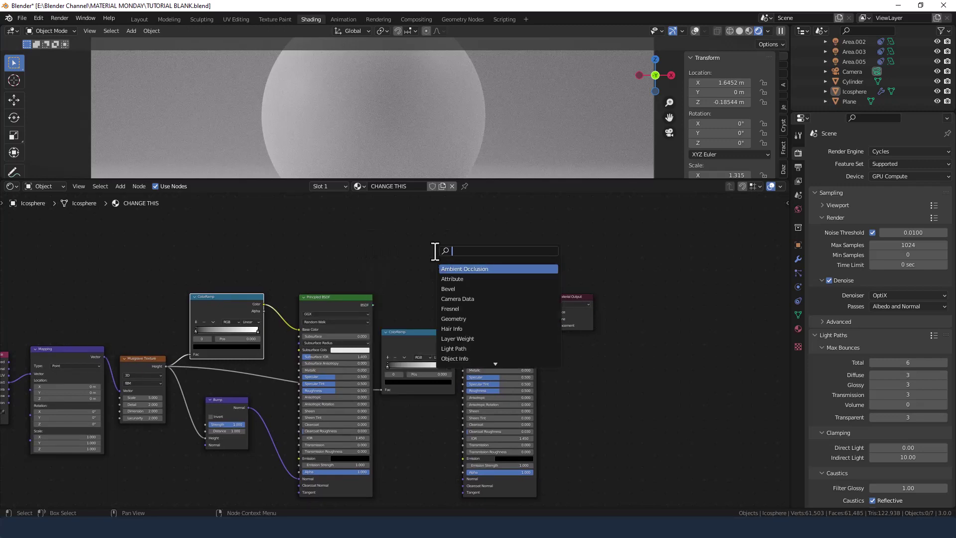
{"action": "type", "text": "mix"}
{"action": "key", "text": "Return"}
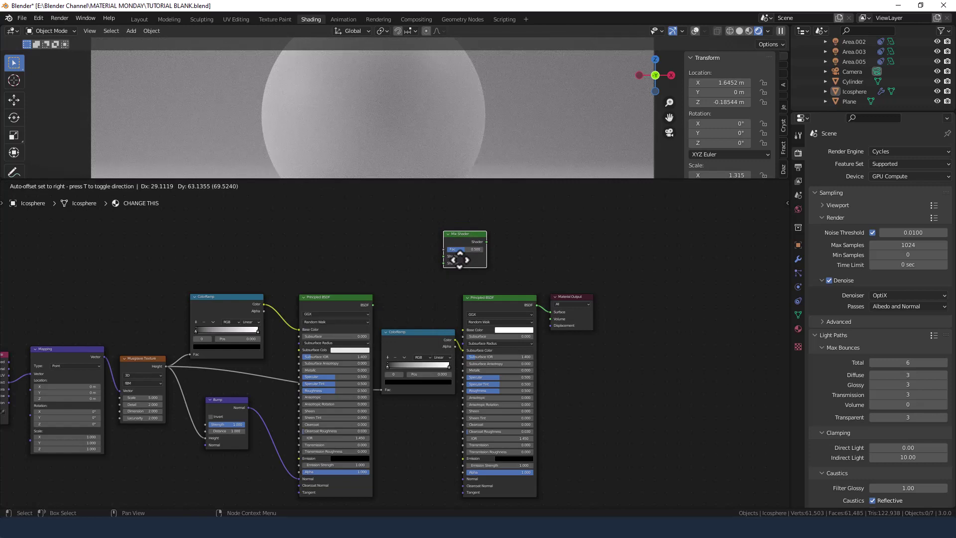
{"action": "left_click", "coordinate": [480, 266]}
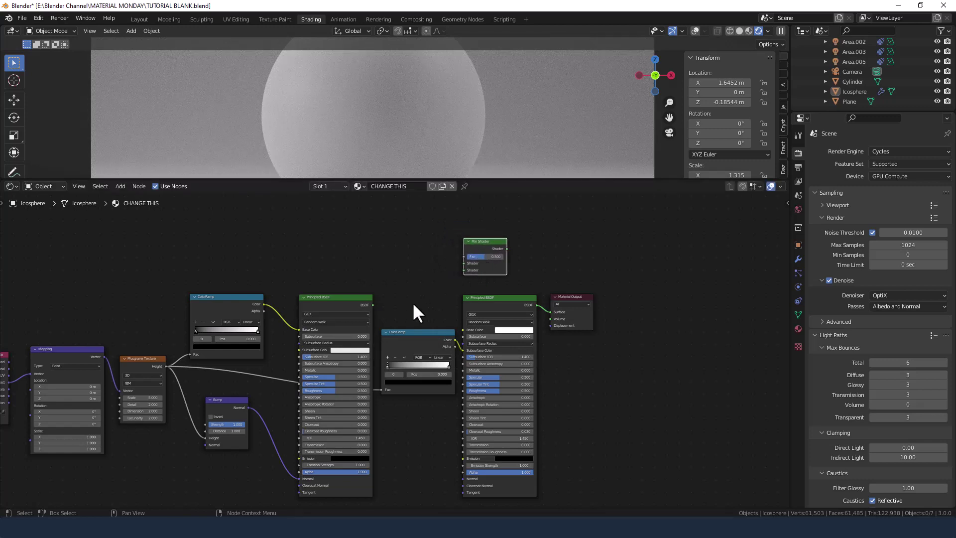
{"action": "left_click", "coordinate": [371, 302]}
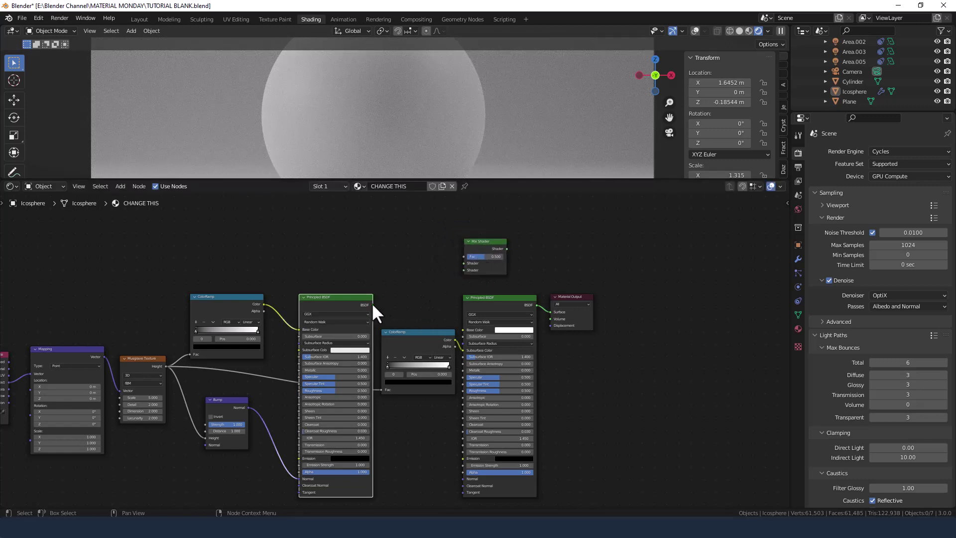
{"action": "left_click_drag", "start_coordinate": [373, 304], "coordinate": [464, 263]}
Add a Glossy BSDF as the Mix Shader's second shader, with Musgrave Height driving Fac
{"action": "key", "text": "shift+a"}
{"action": "left_click", "coordinate": [345, 252]}
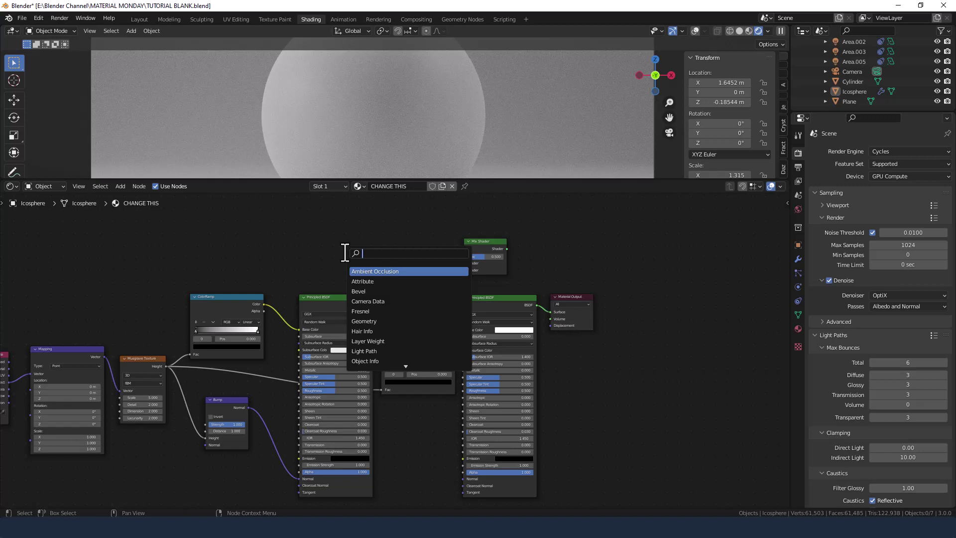
{"action": "type", "text": "GLOS"}
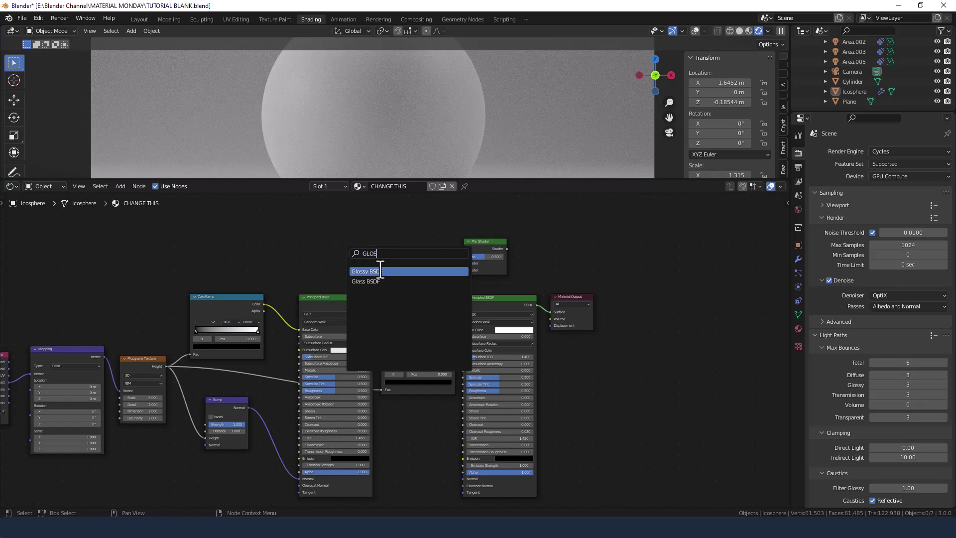
{"action": "left_click", "coordinate": [380, 271]}
{"action": "left_click", "coordinate": [365, 240]}
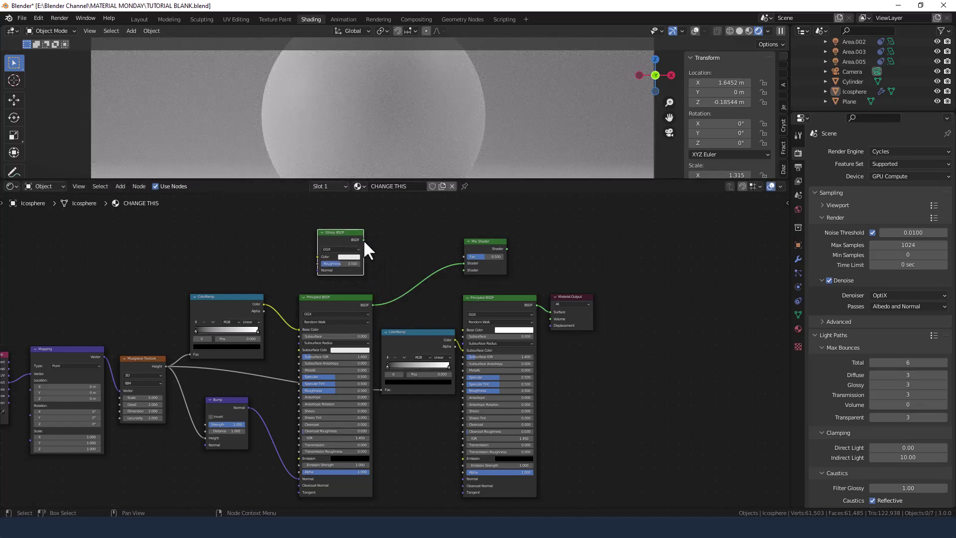
{"action": "left_click_drag", "start_coordinate": [364, 240], "coordinate": [460, 270]}
{"action": "left_click_drag", "start_coordinate": [166, 366], "coordinate": [463, 256]}
Duplicate the Mix Shader to the right and drive its Fac with the ColorRamp Color
{"action": "left_click_drag", "start_coordinate": [562, 298], "coordinate": [628, 299]}
{"action": "left_click", "coordinate": [491, 248]}
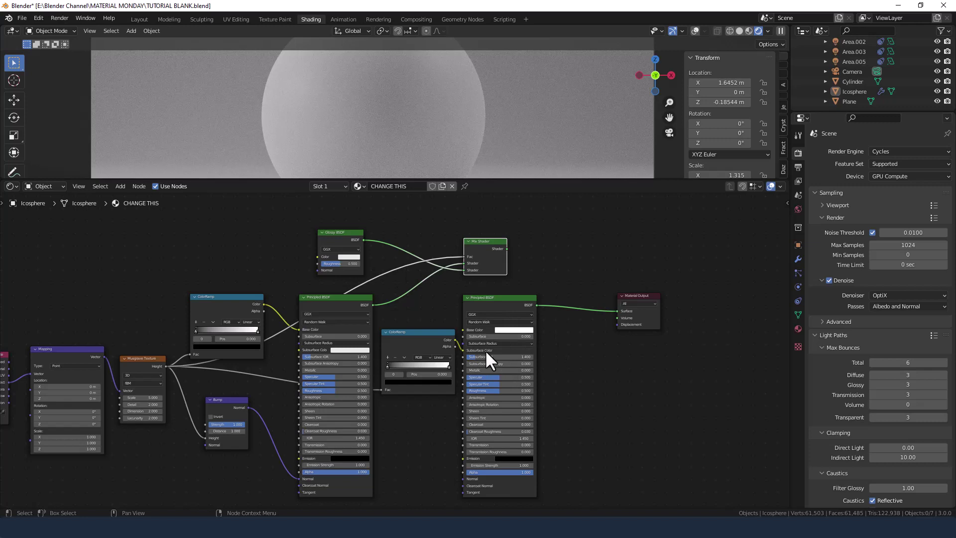
{"action": "key", "text": "shift+d"}
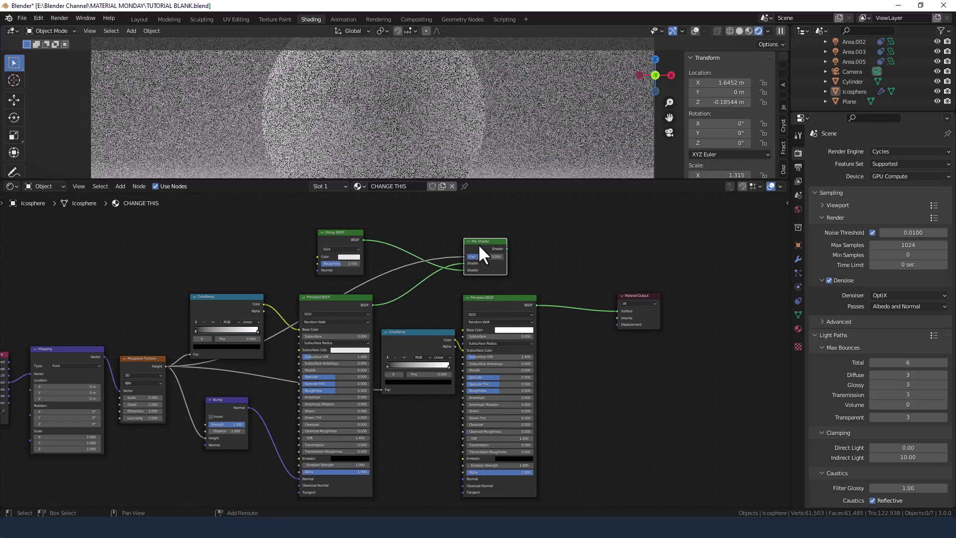
{"action": "left_click", "coordinate": [565, 255]}
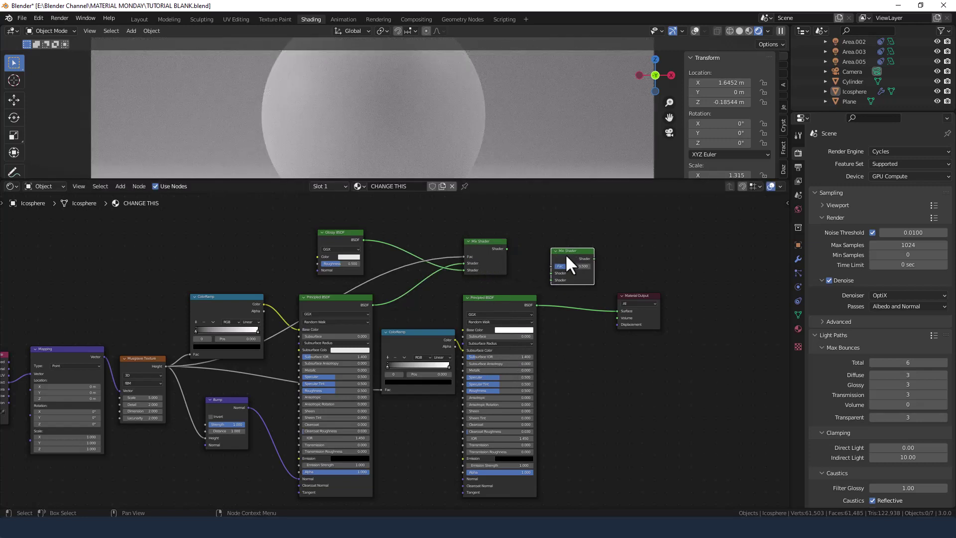
{"action": "left_click", "coordinate": [262, 302]}
{"action": "left_click_drag", "start_coordinate": [264, 304], "coordinate": [646, 255]}
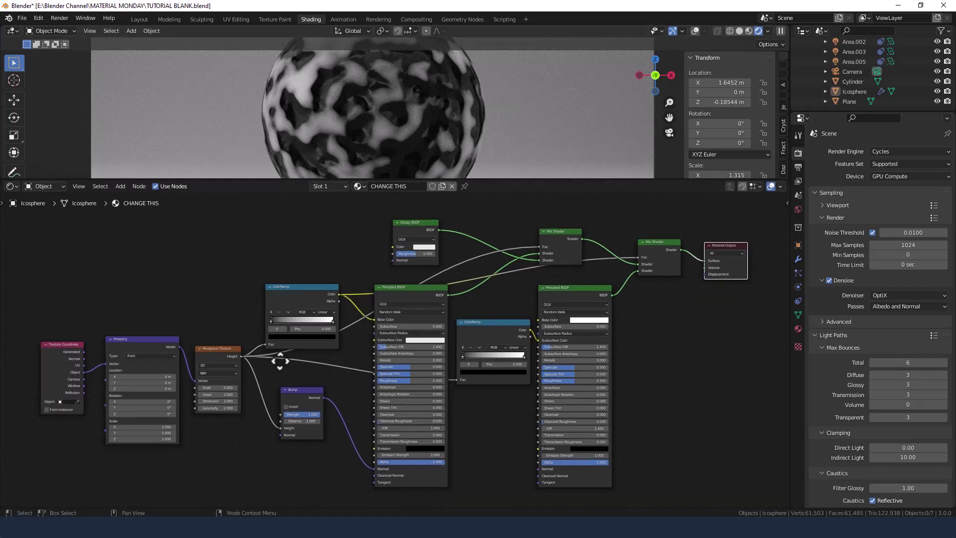
Zoom and pan the node view to show the ColorRamp and Principled BSDF nodes
{"action": "scroll", "coordinate": [389, 357], "scroll_direction": "up", "scroll_amount": 5}
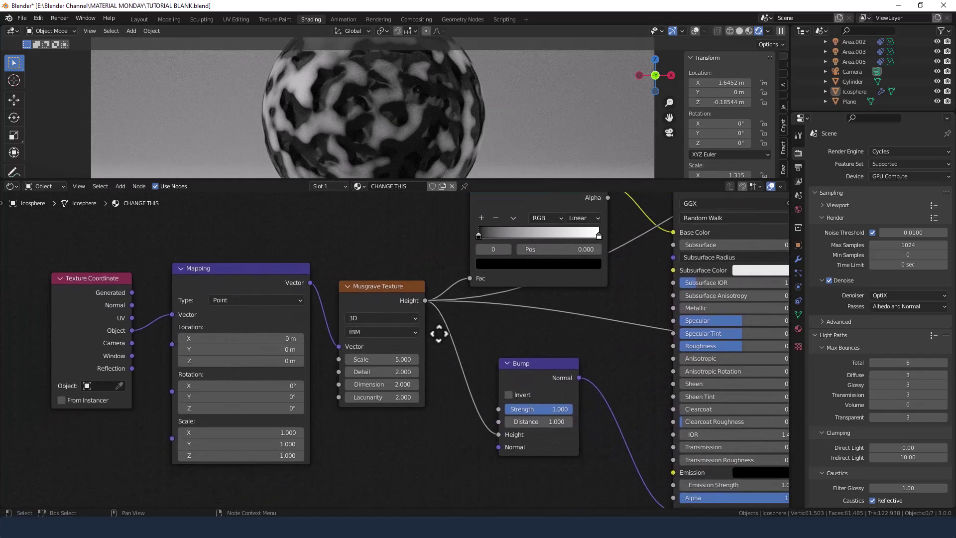
{"action": "middle_click_drag", "start_coordinate": [438, 334], "coordinate": [406, 365]}
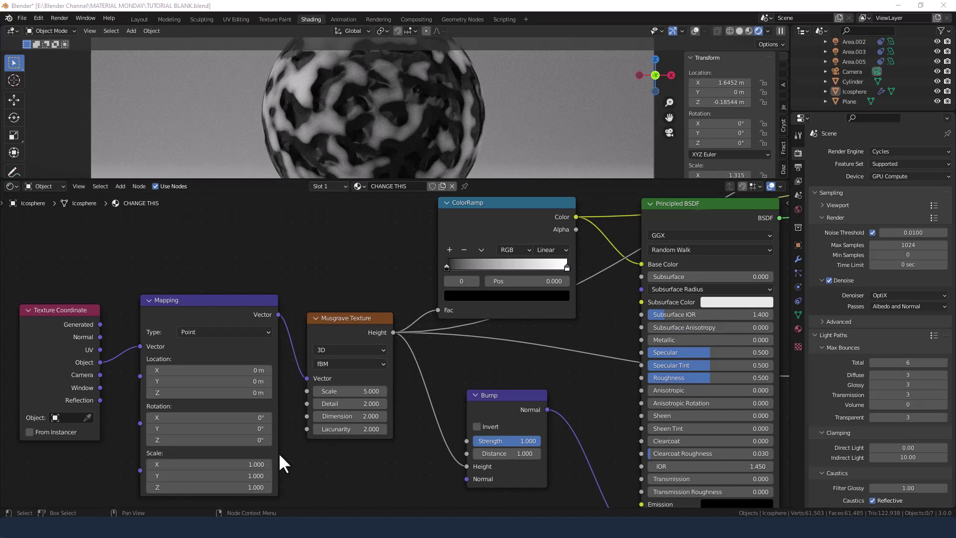
Set the Musgrave type to Ridged Multifractal with Scale 15, Dimension 2, Lacunarity 1, Gain 0
{"action": "left_click", "coordinate": [360, 362]}
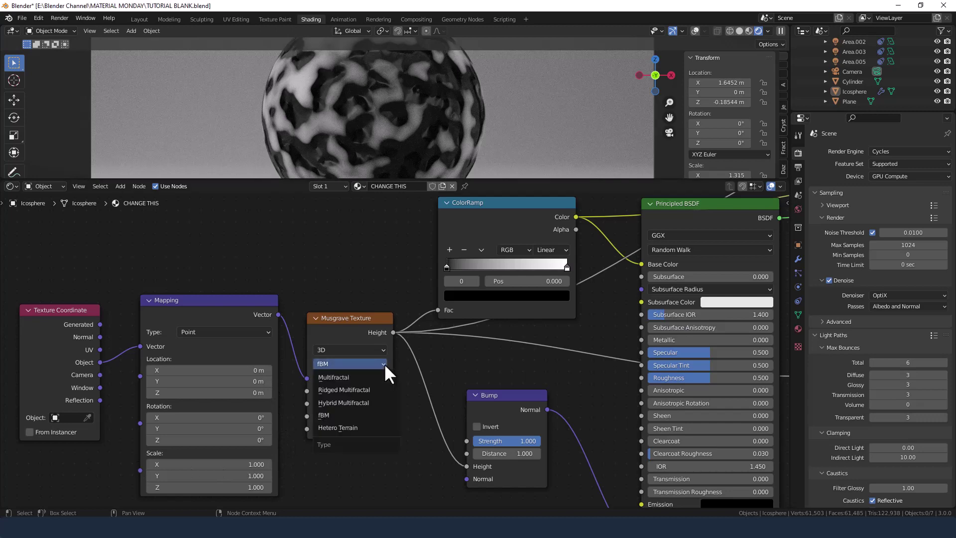
{"action": "left_click", "coordinate": [358, 389]}
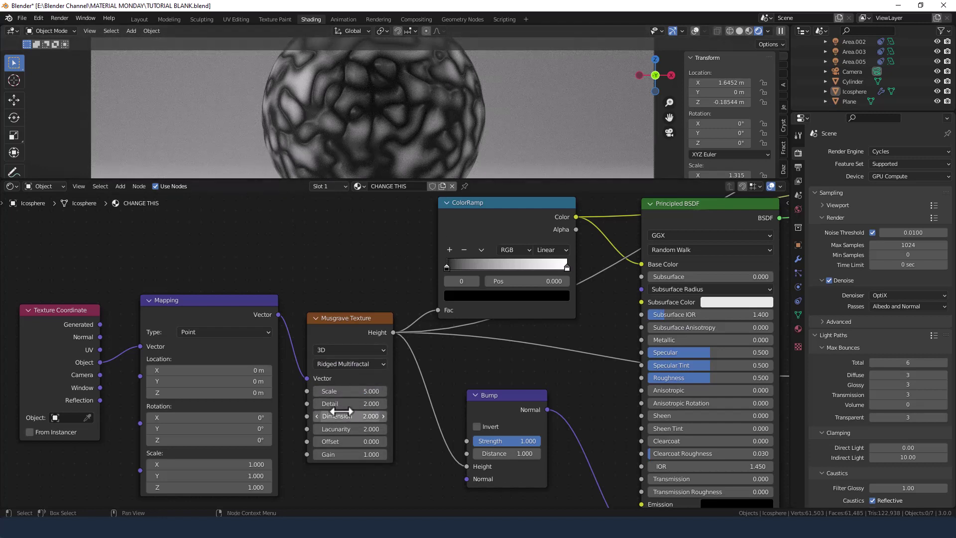
{"action": "left_click", "coordinate": [378, 392]}
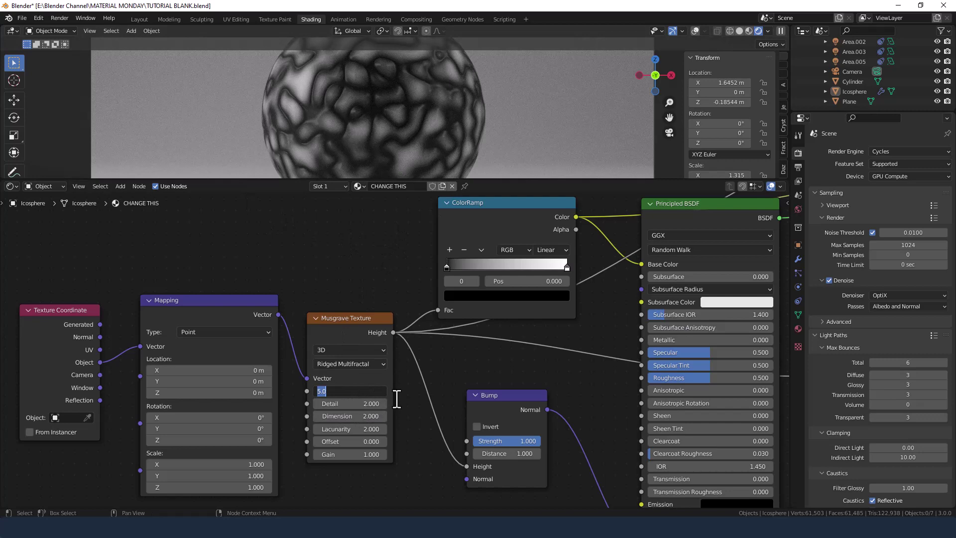
{"action": "type", "text": "15"}
{"action": "key", "text": "Tab"}
{"action": "key", "text": "Tab"}
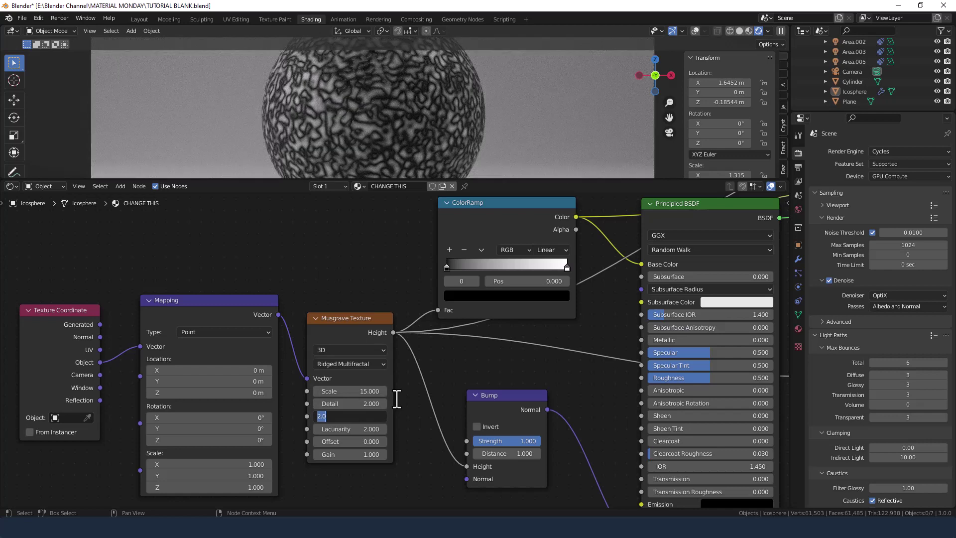
{"action": "key", "text": "Tab"}
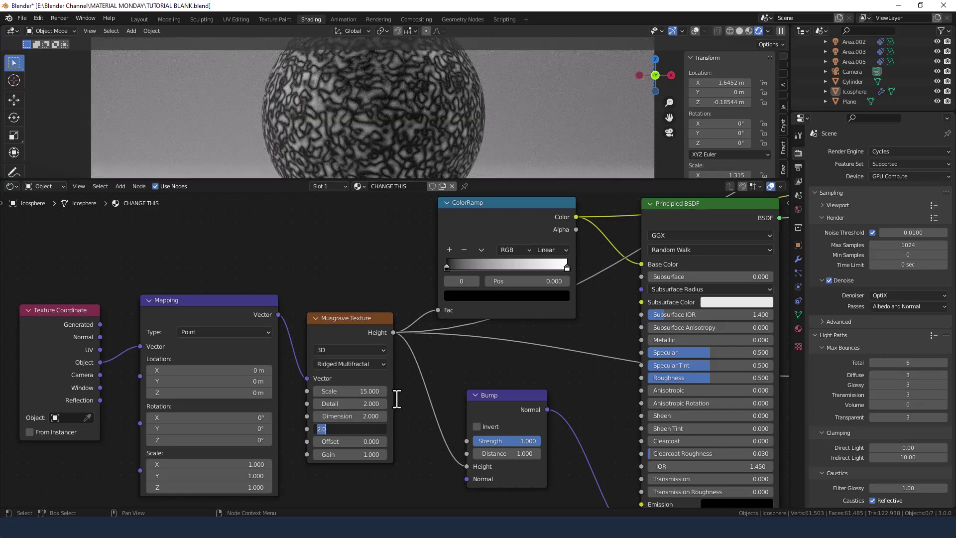
{"action": "type", "text": "1"}
{"action": "key", "text": "Tab"}
{"action": "key", "text": "Tab"}
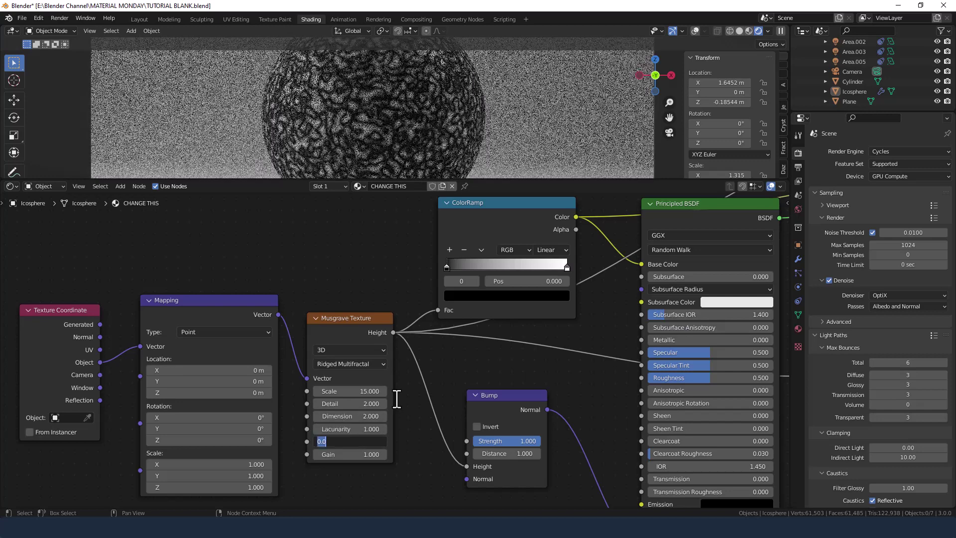
{"action": "type", "text": "0"}
{"action": "key", "text": "Return"}
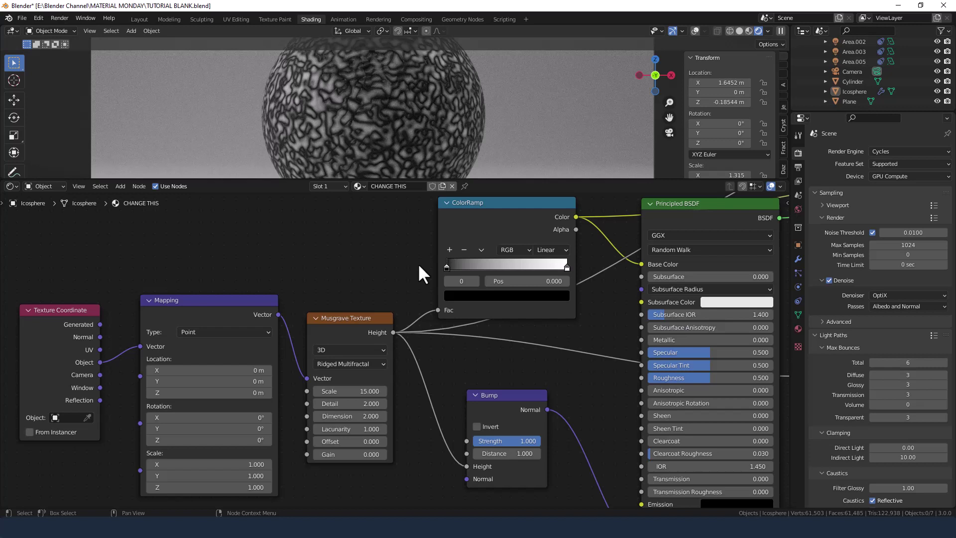
Set the Bump node's Distance to 0.6, after first trying 0.8
{"action": "middle_click_drag", "start_coordinate": [417, 263], "coordinate": [312, 269]}
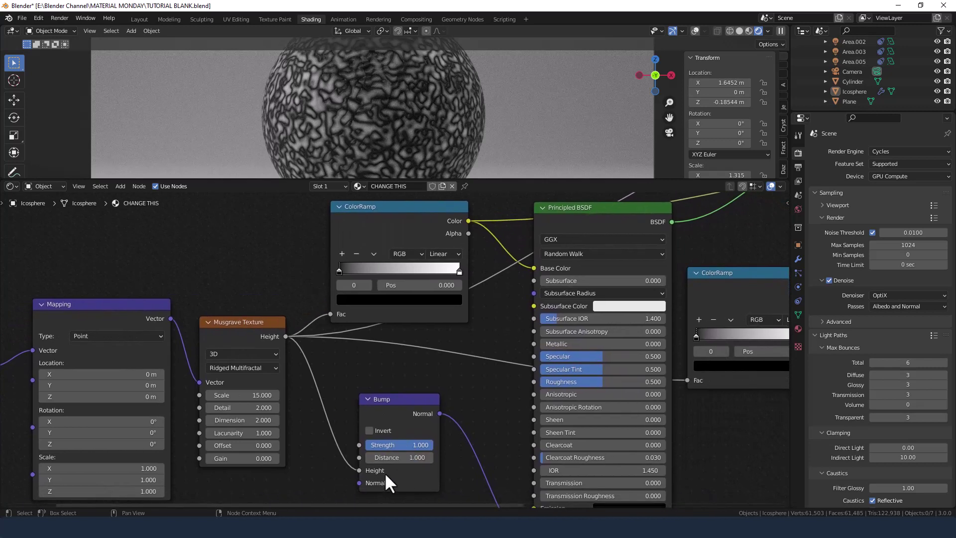
{"action": "left_click", "coordinate": [424, 457]}
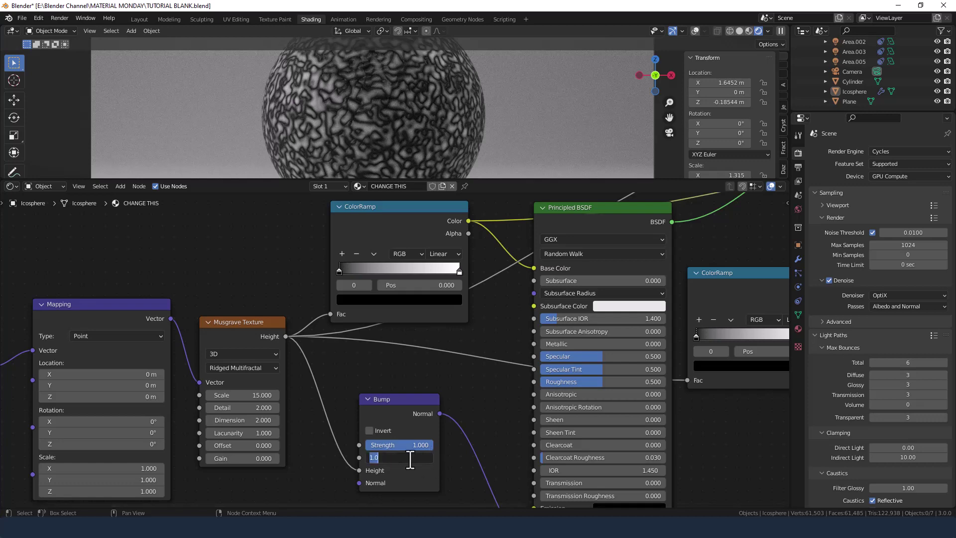
{"action": "type", "text": ".8"}
{"action": "key", "text": "Return"}
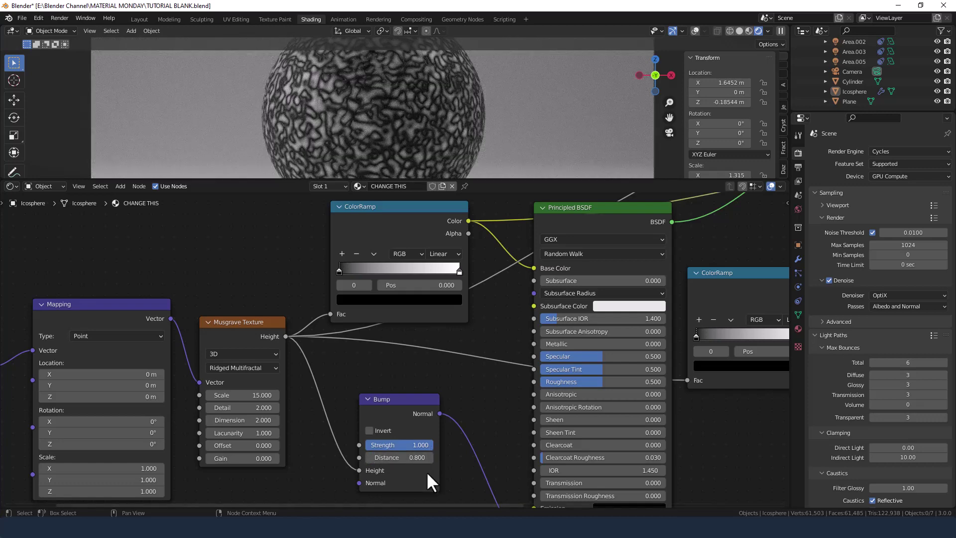
{"action": "left_click", "coordinate": [410, 458]}
{"action": "type", "text": ".6"}
{"action": "key", "text": "Return"}
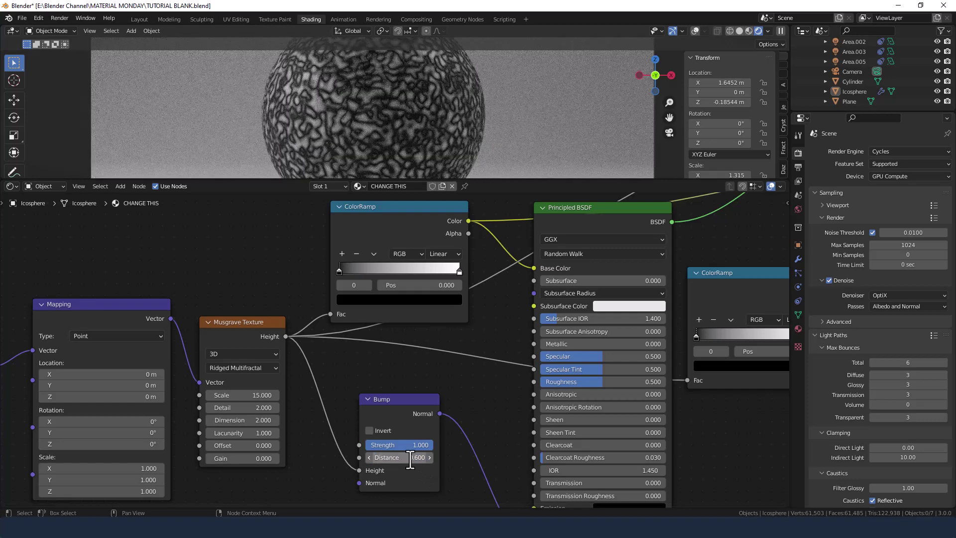
Zoom in and centre the first ColorRamp node in view
{"action": "scroll", "coordinate": [390, 337], "scroll_direction": "up", "scroll_amount": 2}
{"action": "middle_click_drag", "start_coordinate": [386, 317], "coordinate": [391, 439]}
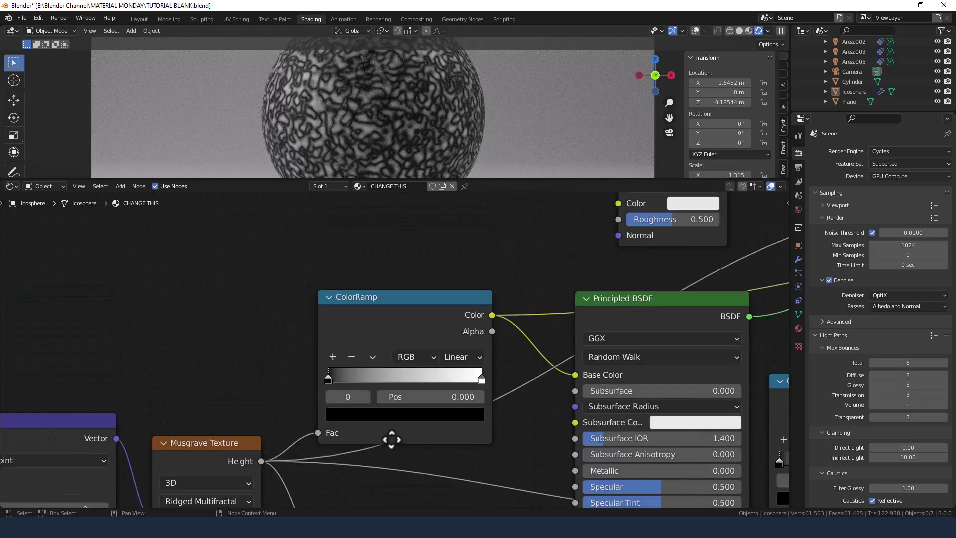
{"action": "scroll", "coordinate": [387, 427], "scroll_direction": "up", "scroll_amount": 3}
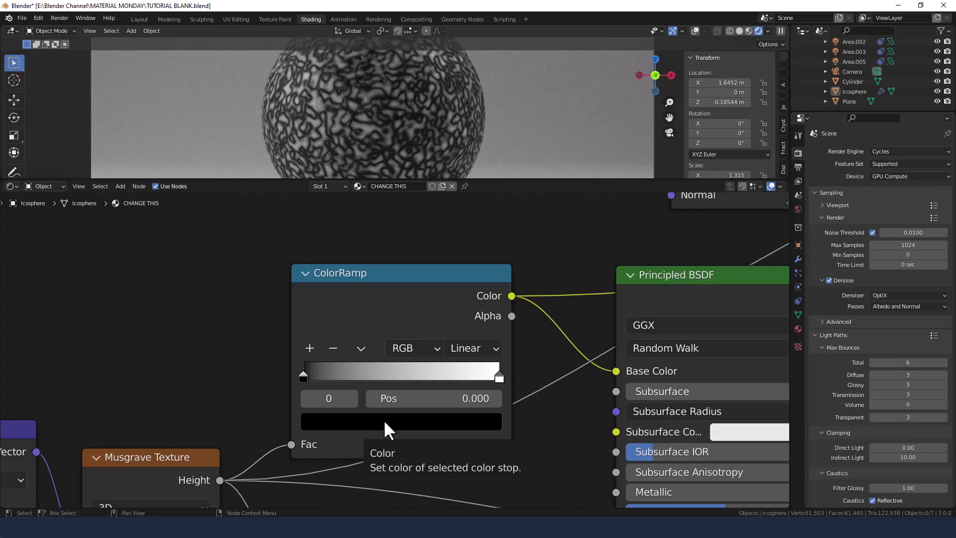
Add two ColorRamp stops and set the black starting stop's value to 0.1
{"action": "left_click", "coordinate": [309, 348]}
{"action": "left_click", "coordinate": [309, 347]}
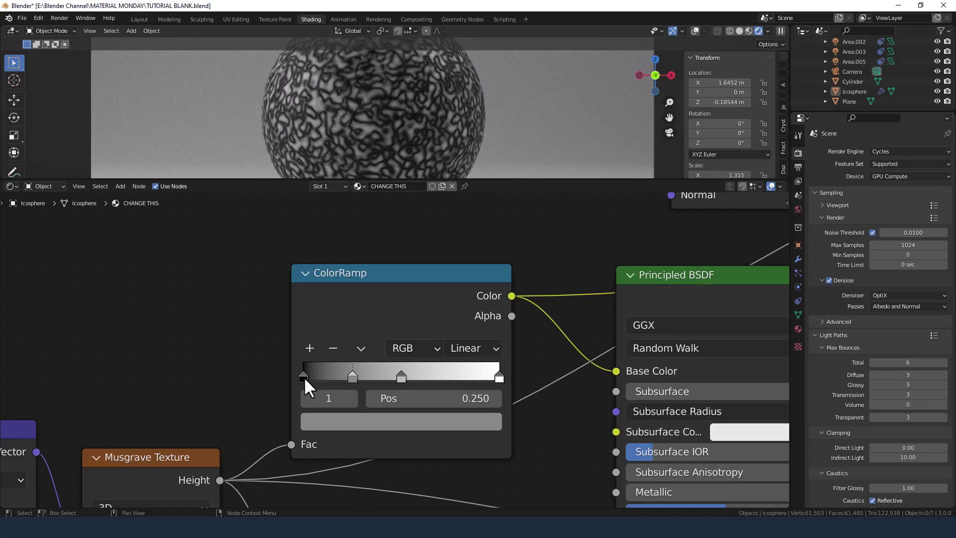
{"action": "left_click", "coordinate": [303, 377]}
{"action": "left_click", "coordinate": [331, 427]}
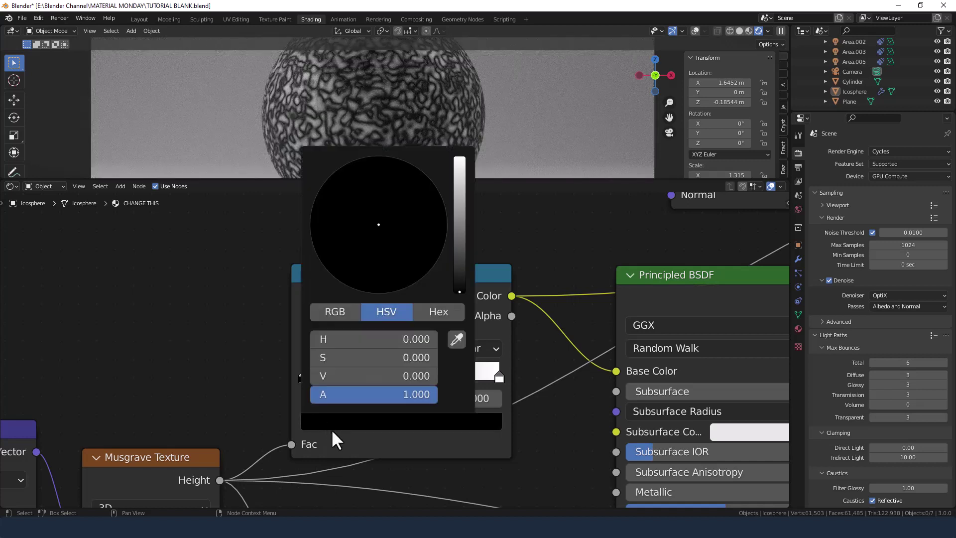
{"action": "left_click", "coordinate": [348, 377]}
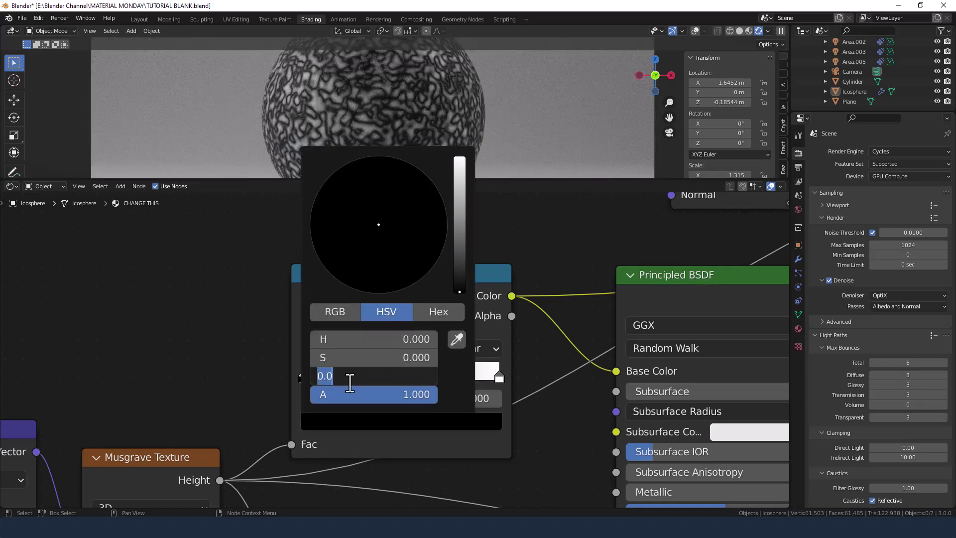
{"action": "type", "text": ".1"}
{"action": "key", "text": "Return"}
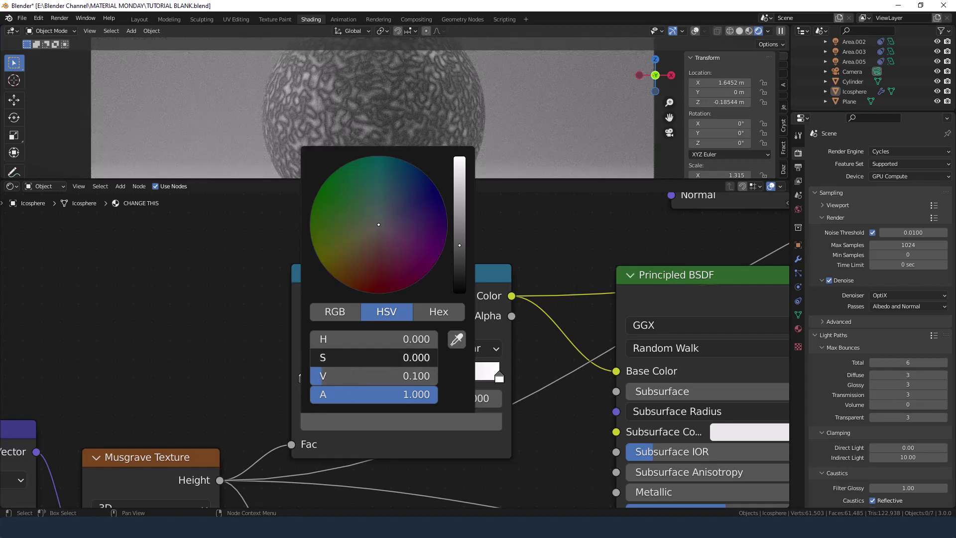
Make the starting stop a fully saturated red with value 0.01
{"action": "left_click_drag", "start_coordinate": [348, 358], "coordinate": [438, 357]}
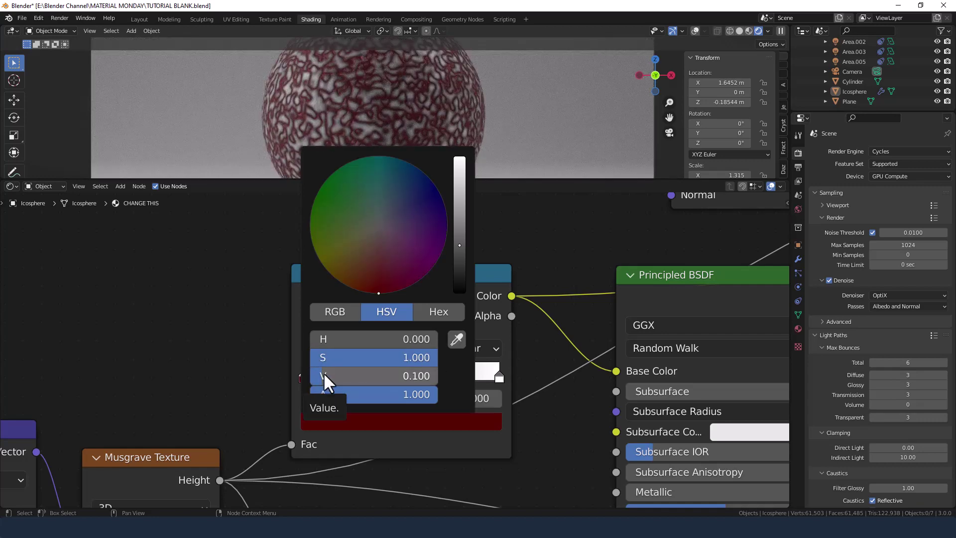
{"action": "left_click", "coordinate": [326, 378]}
{"action": "type", "text": "."}
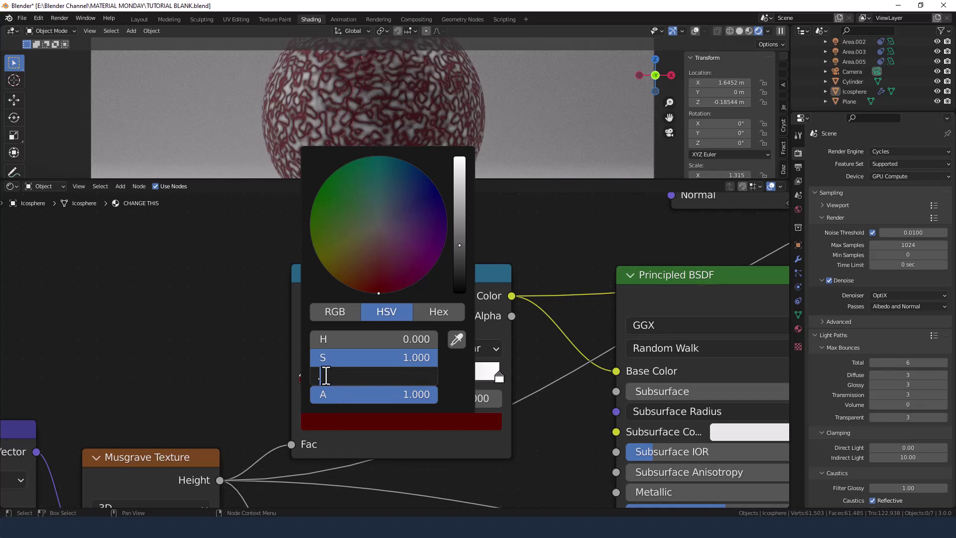
{"action": "type", "text": "01"}
{"action": "key", "text": "Return"}
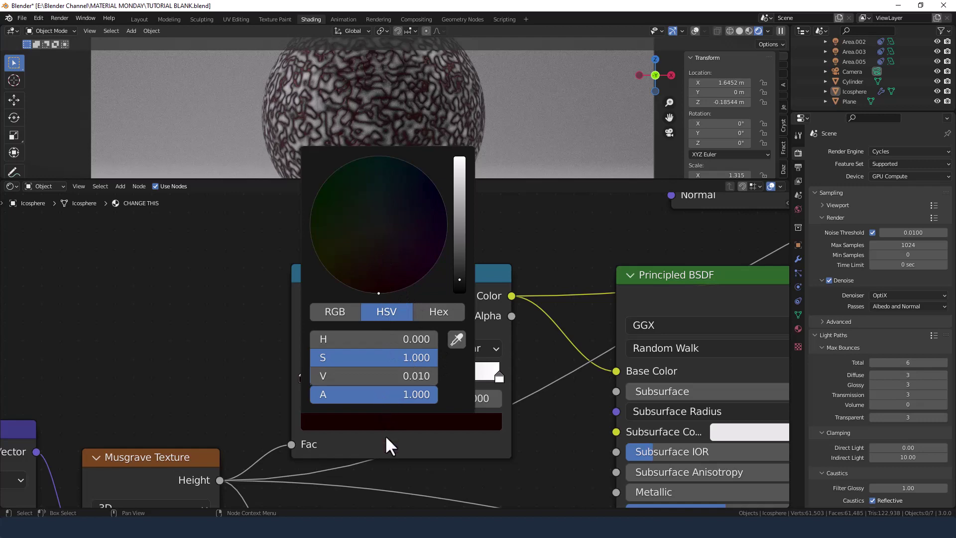
{"action": "left_click", "coordinate": [351, 376]}
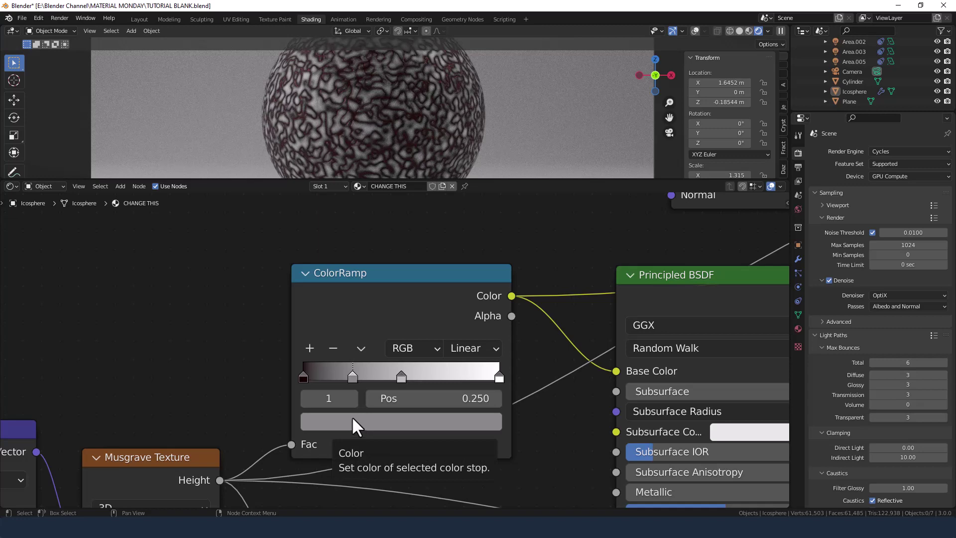
Delete the 0.250 and 0.500 stops, move white to 0.291, and add stops at 0.145 and 0.073
{"action": "left_click", "coordinate": [334, 347]}
{"action": "left_click", "coordinate": [402, 376]}
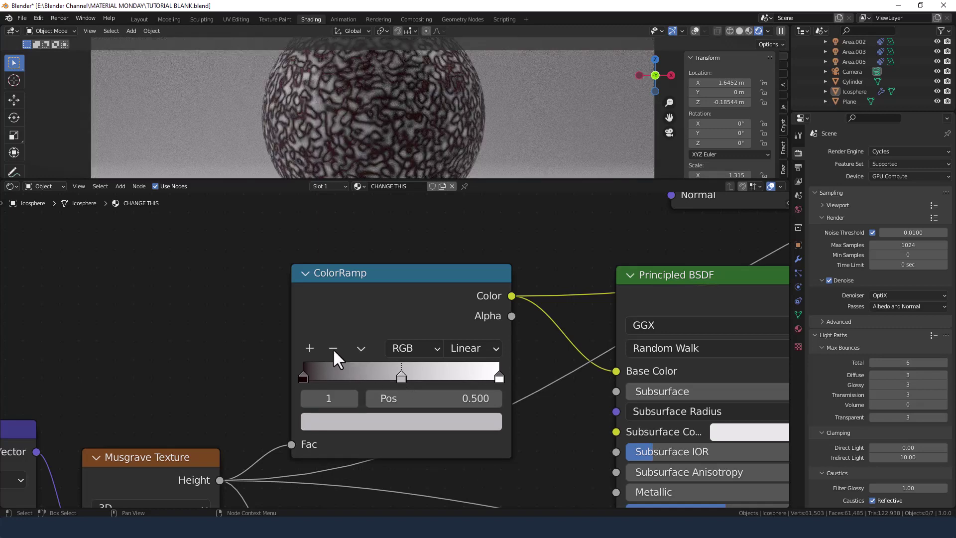
{"action": "left_click", "coordinate": [333, 348]}
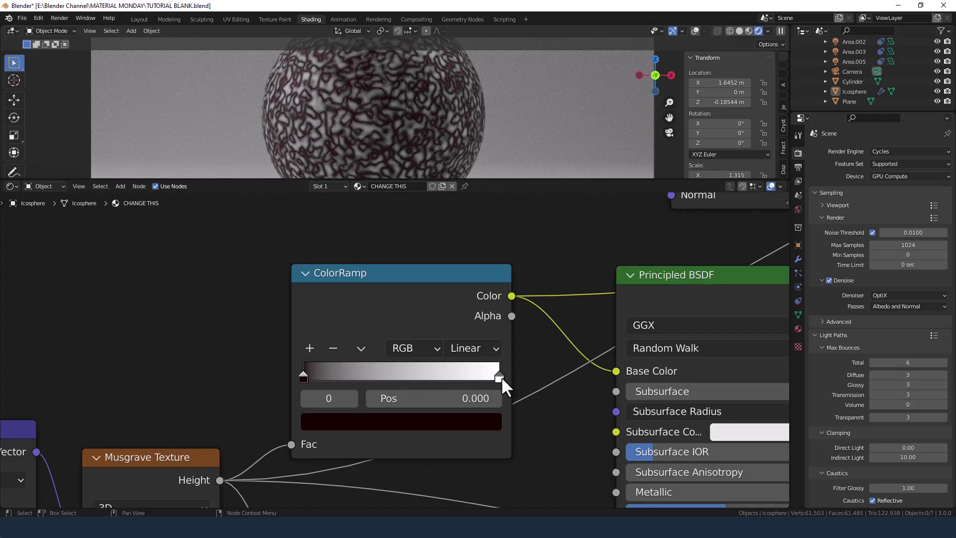
{"action": "left_click_drag", "start_coordinate": [500, 376], "coordinate": [360, 376]}
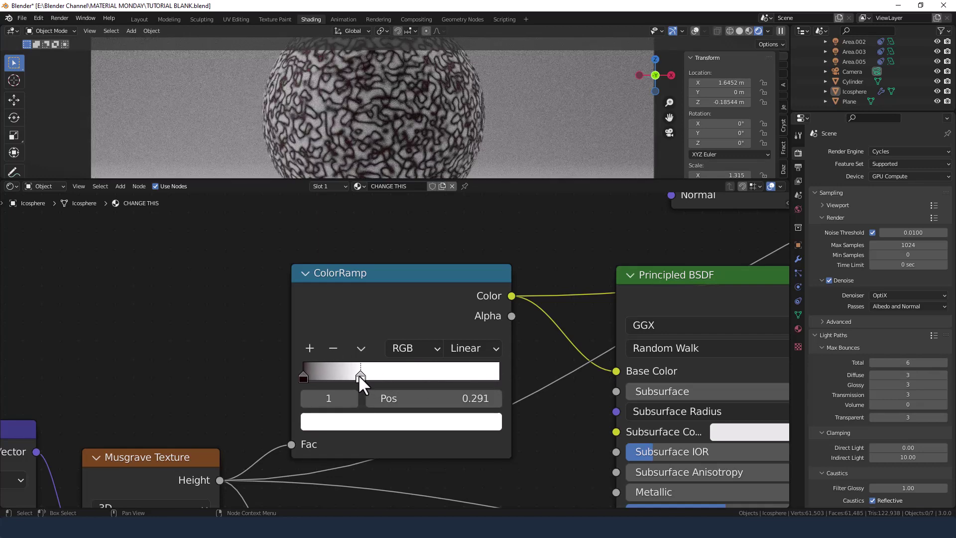
{"action": "left_click", "coordinate": [302, 379]}
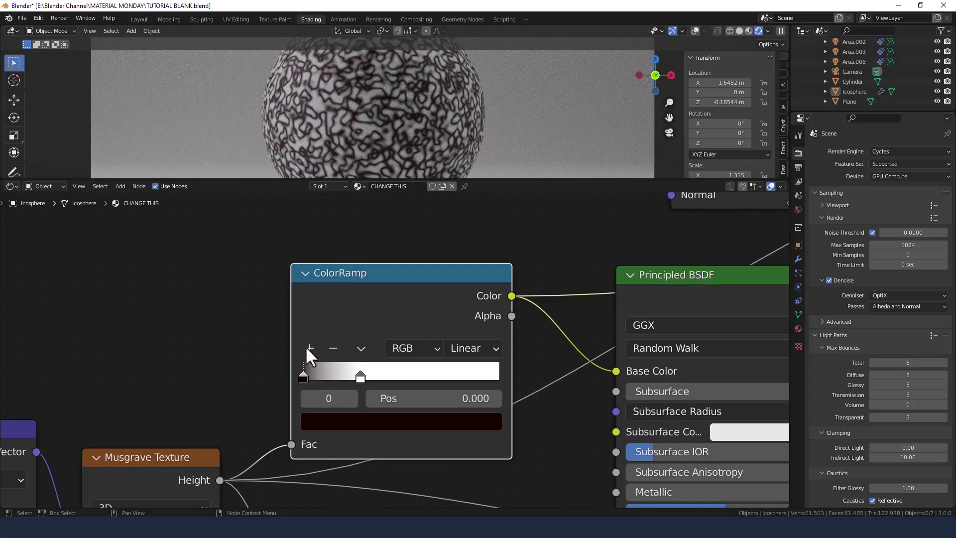
{"action": "left_click", "coordinate": [312, 347]}
{"action": "left_click", "coordinate": [312, 347]}
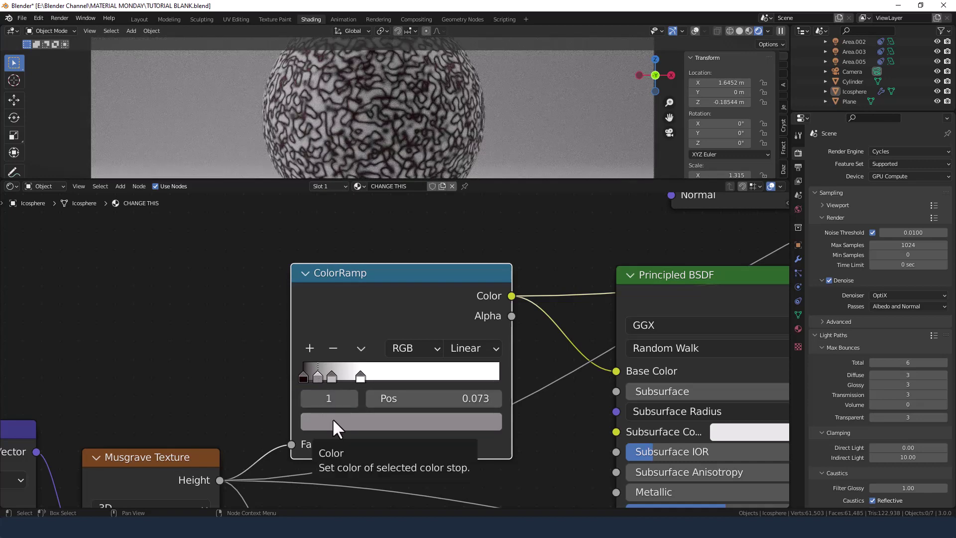
Colour the 0.073 stop a deep muted red (S 0.769, V 0.300), then select the 0.145 stop
{"action": "left_click", "coordinate": [374, 423]}
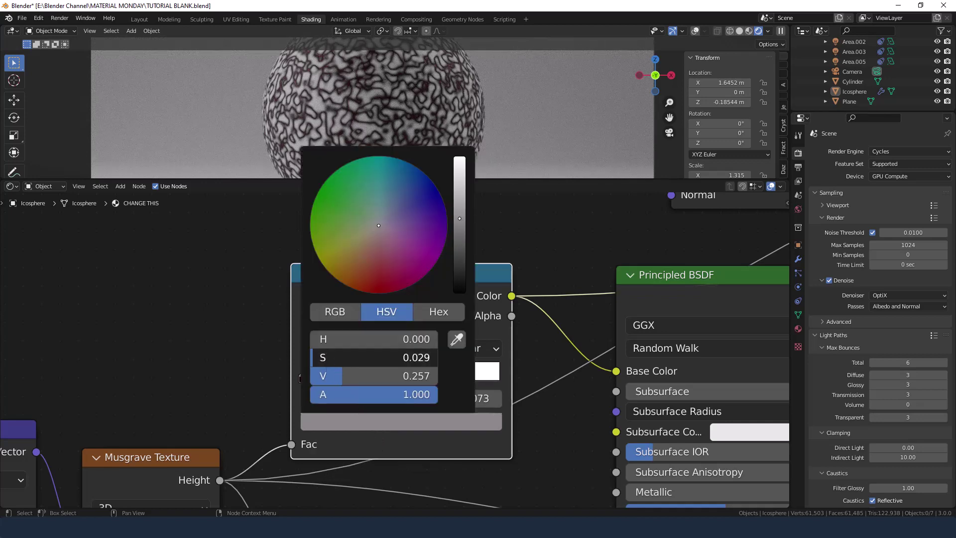
{"action": "left_click_drag", "start_coordinate": [326, 357], "coordinate": [396, 376]}
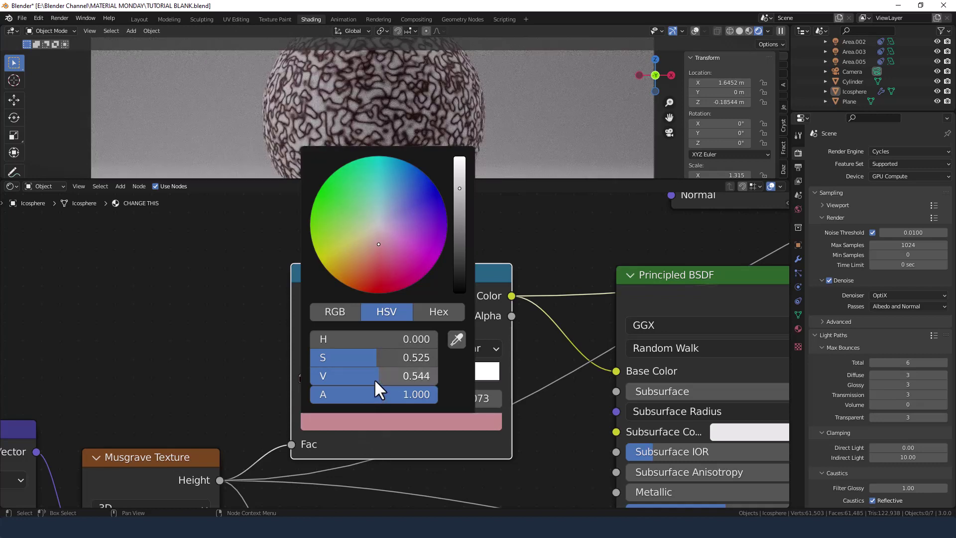
{"action": "left_click_drag", "start_coordinate": [375, 374], "coordinate": [407, 356]}
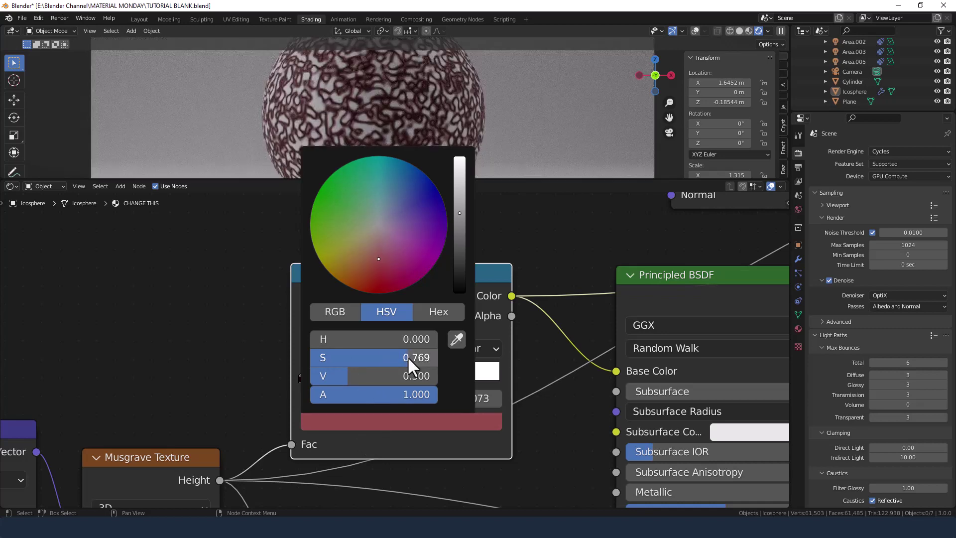
{"action": "left_click", "coordinate": [332, 377]}
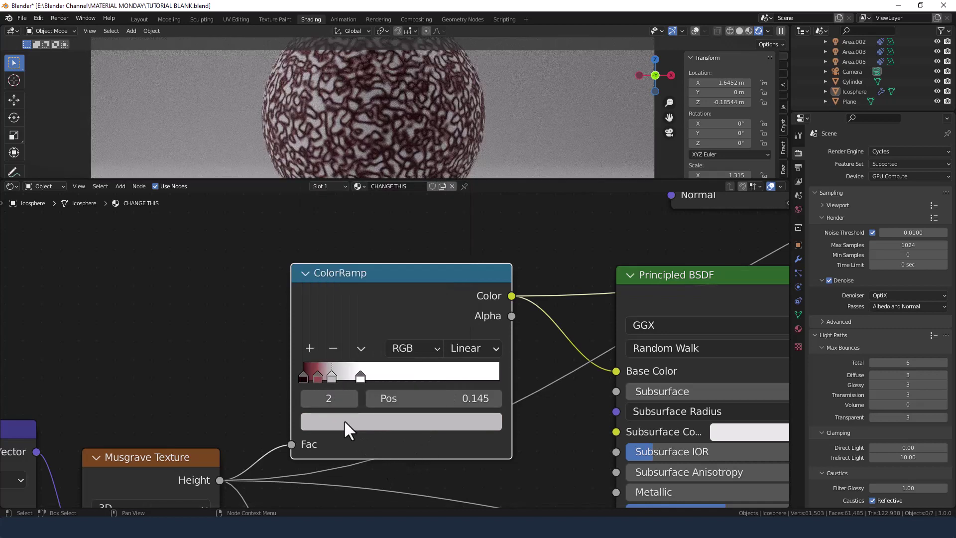
{"action": "left_click", "coordinate": [345, 420]}
Saturate the third stop toward pink and move the dark-red stop to 0.050, boosting its saturation
{"action": "left_click_drag", "start_coordinate": [349, 356], "coordinate": [411, 356]}
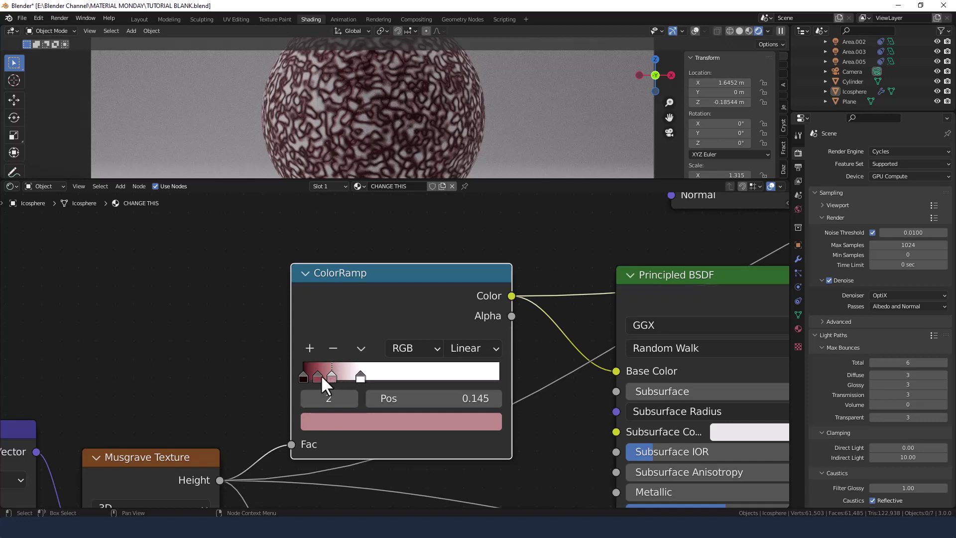
{"action": "mouse_move", "coordinate": [321, 377]}
{"action": "left_mouse_down"}
{"action": "mouse_move", "coordinate": [312, 377]}
{"action": "mouse_move", "coordinate": [360, 378]}
{"action": "mouse_move", "coordinate": [314, 375]}
{"action": "mouse_move", "coordinate": [322, 376]}
{"action": "left_mouse_up"}
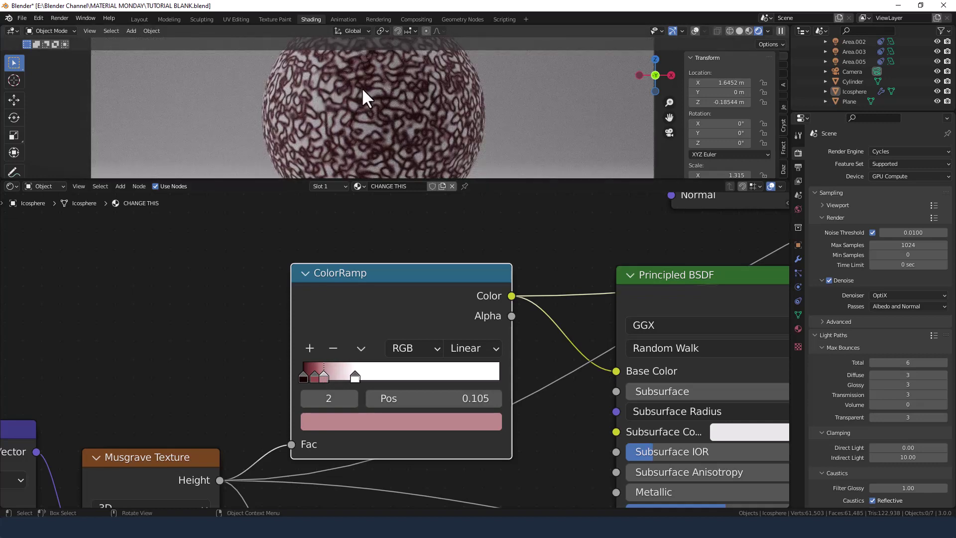
{"action": "left_click_drag", "start_coordinate": [313, 377], "coordinate": [372, 357]}
{"action": "left_click", "coordinate": [324, 418]}
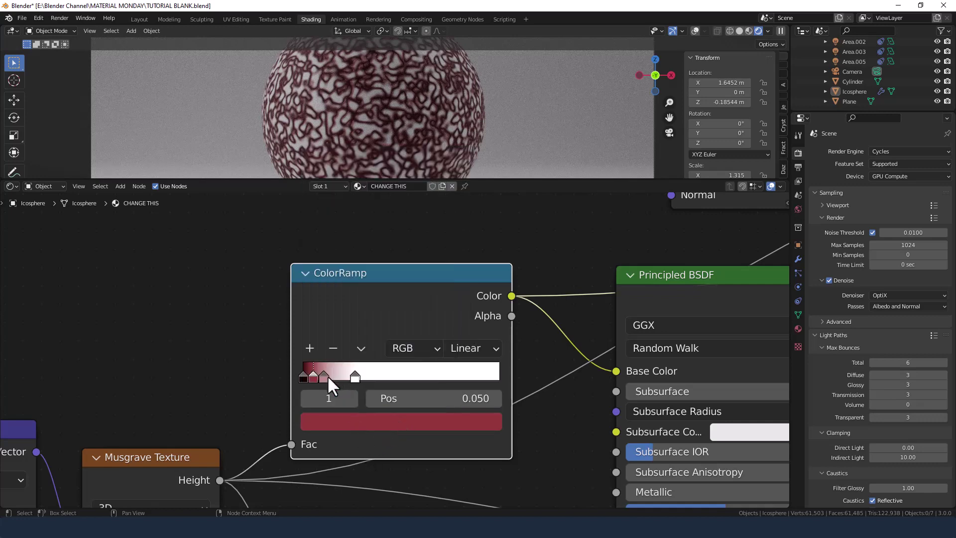
Make the pink stop paler by lowering its saturation to about 0.231
{"action": "left_click", "coordinate": [324, 376]}
{"action": "left_click", "coordinate": [342, 423]}
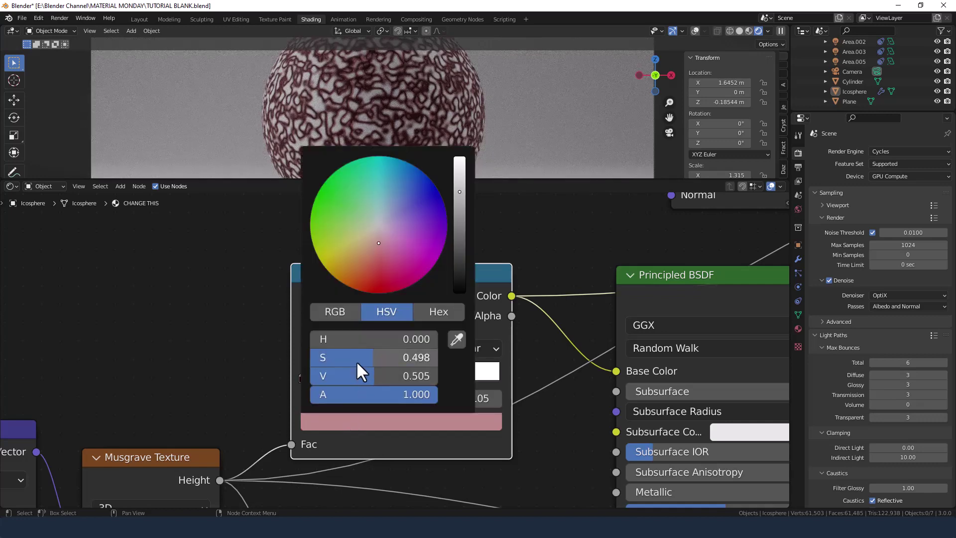
{"action": "left_click_drag", "start_coordinate": [356, 361], "coordinate": [333, 375]}
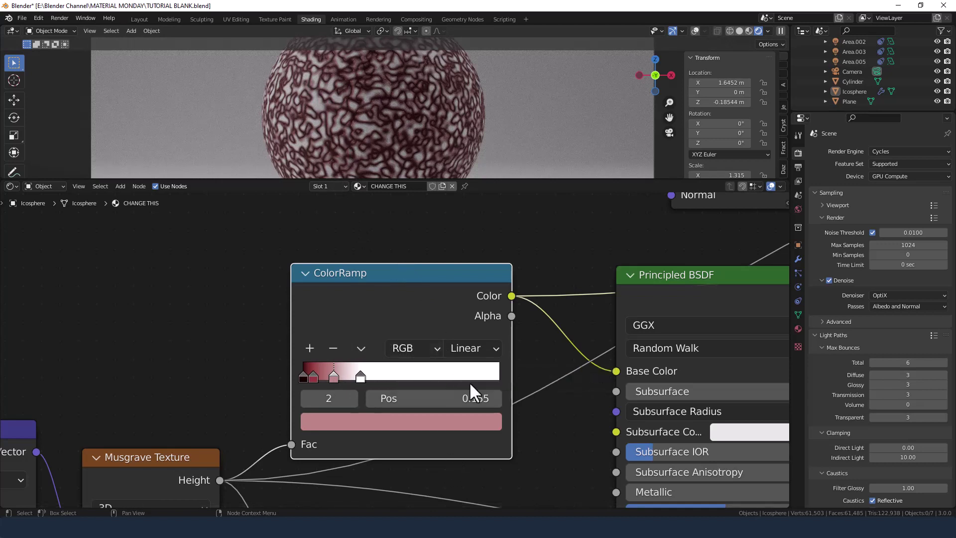
Reset the first Principled BSDF's Specular Tint to 0 and set its Roughness to 0.1
{"action": "middle_click_drag", "start_coordinate": [603, 348], "coordinate": [418, 274]}
{"action": "middle_click_drag", "start_coordinate": [562, 311], "coordinate": [502, 356]}
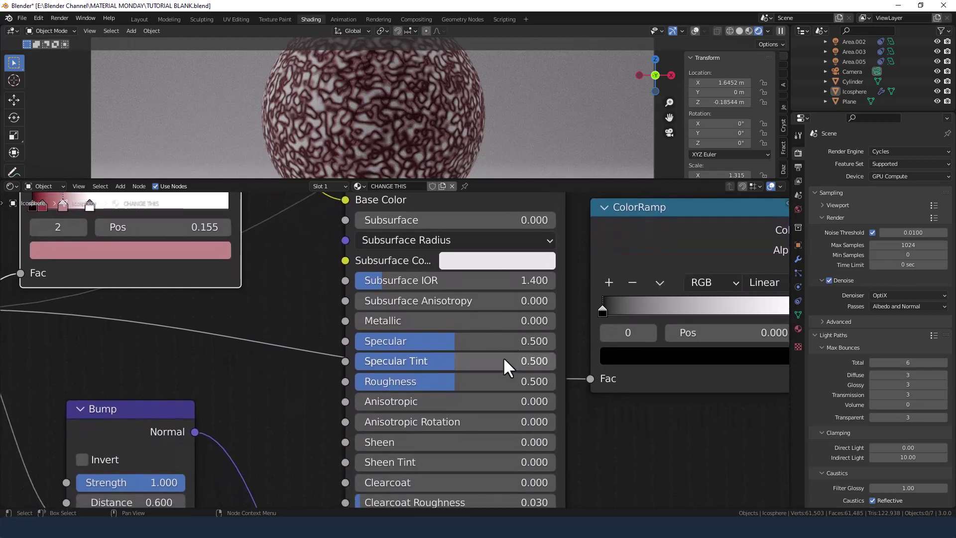
{"action": "left_click", "coordinate": [504, 362]}
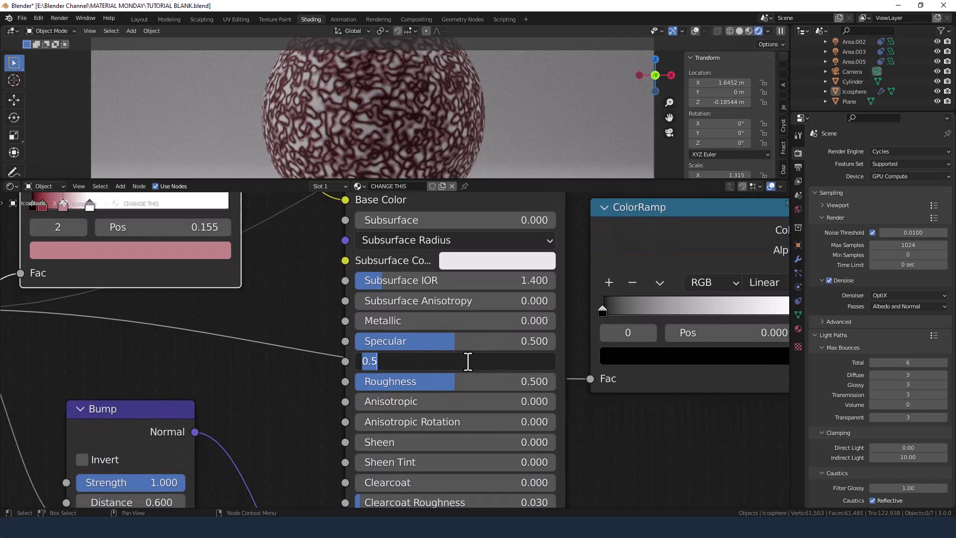
{"action": "key", "text": "Return"}
{"action": "key", "text": "BackSpace"}
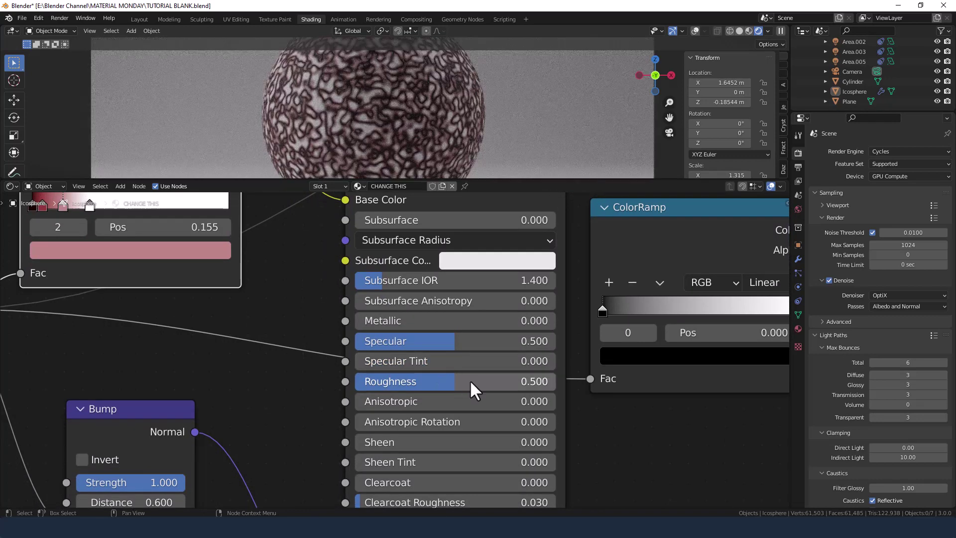
{"action": "key", "text": "BackSpace"}
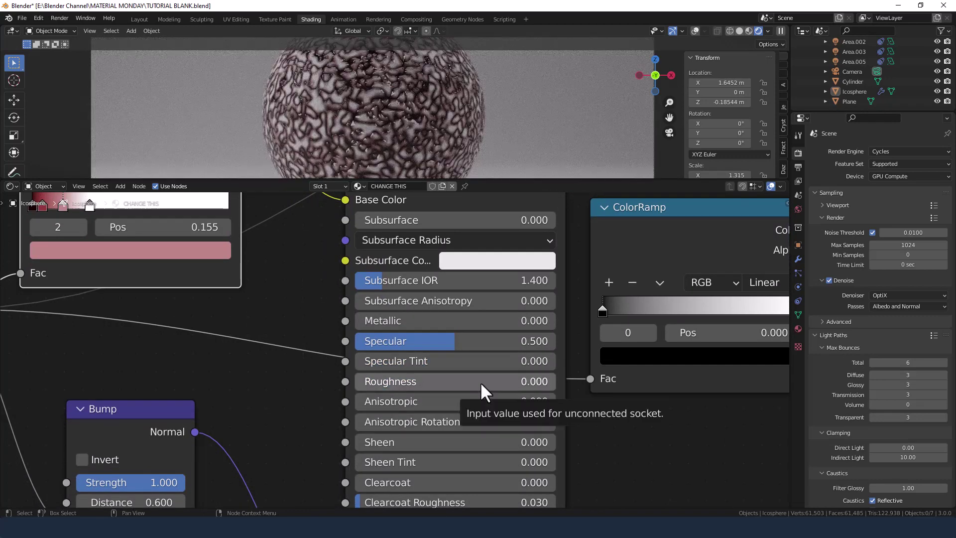
{"action": "double_click", "coordinate": [458, 381]}
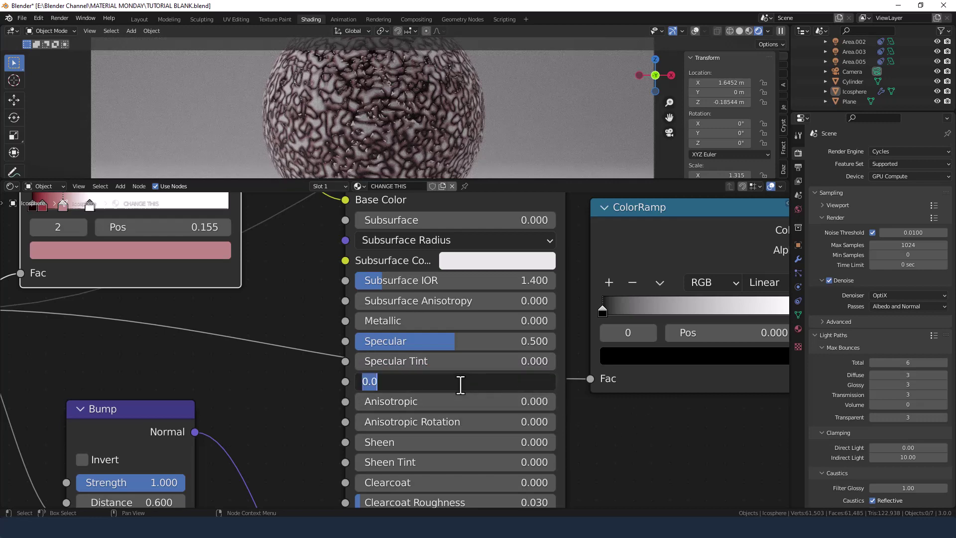
{"action": "type", "text": ".1"}
{"action": "key", "text": "Return"}
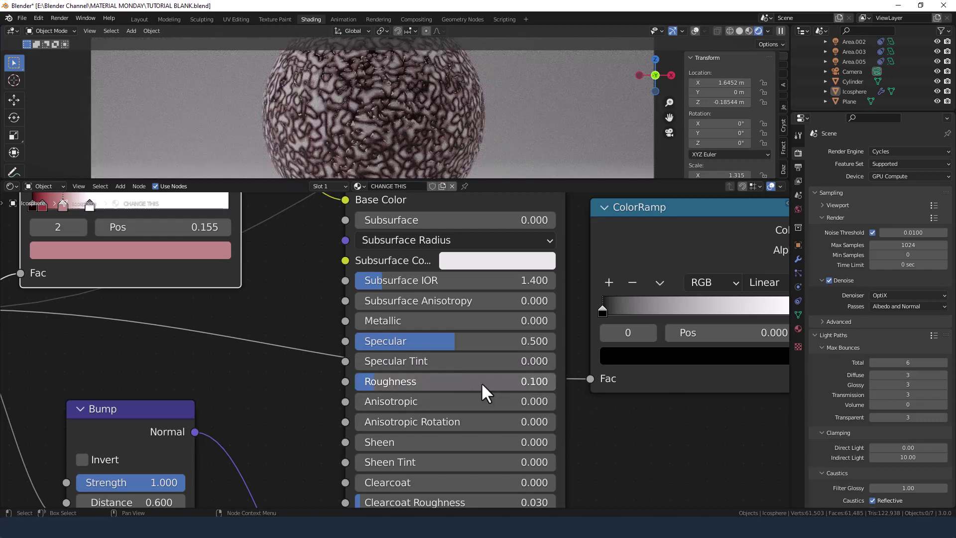
Set the first Principled BSDF's Sheen to 0
{"action": "double_click", "coordinate": [411, 443]}
{"action": "type", "text": "0"}
{"action": "key", "text": "Return"}
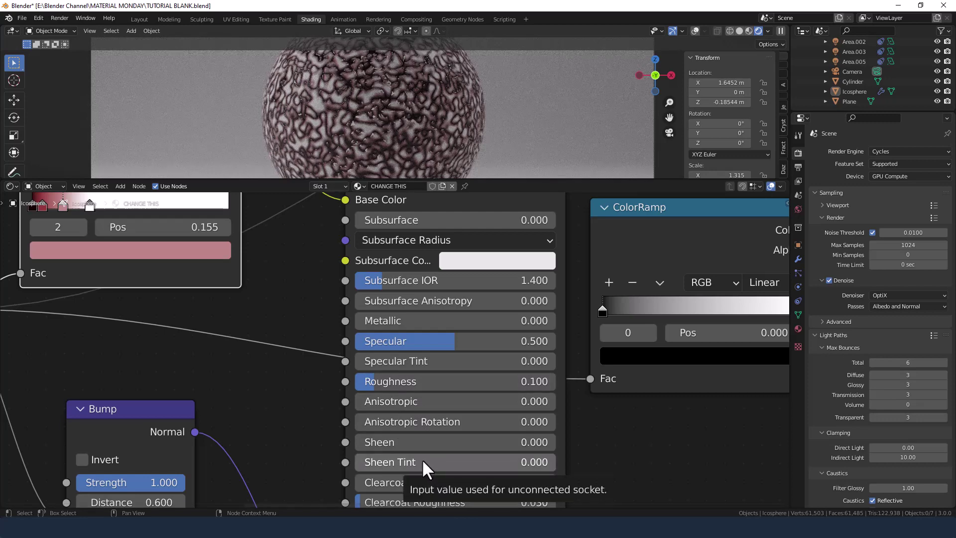
{"action": "middle_click_drag", "start_coordinate": [422, 459], "coordinate": [428, 383]}
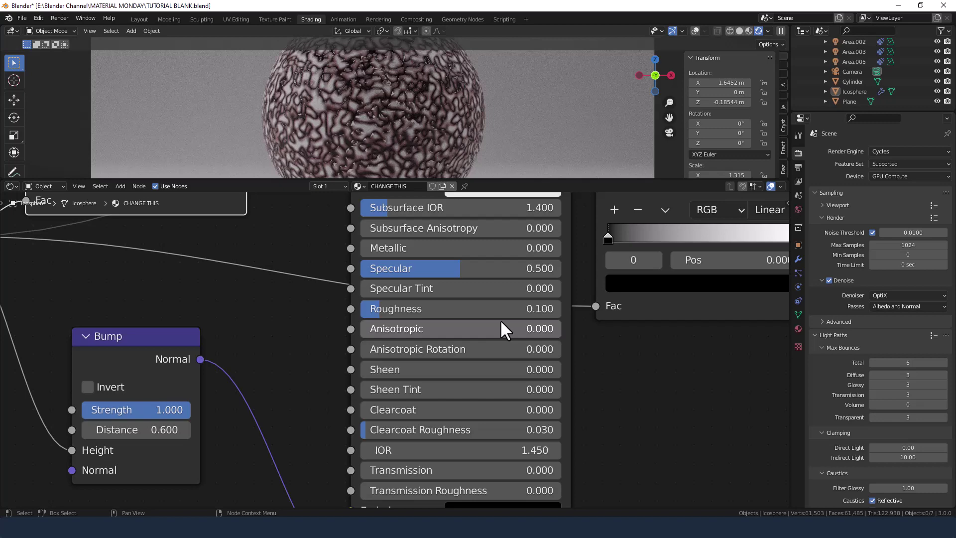
{"action": "middle_click_drag", "start_coordinate": [500, 319], "coordinate": [350, 419]}
{"action": "scroll", "coordinate": [443, 395], "scroll_direction": "down", "scroll_amount": 2}
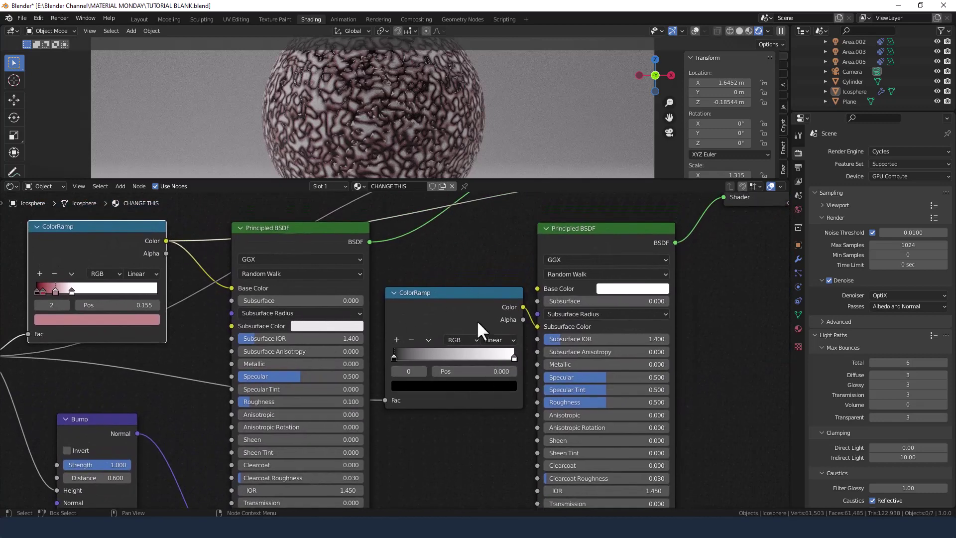
Switch the second ColorRamp to B-Spline interpolation and slide its white stop to 0.409
{"action": "left_click", "coordinate": [498, 339]}
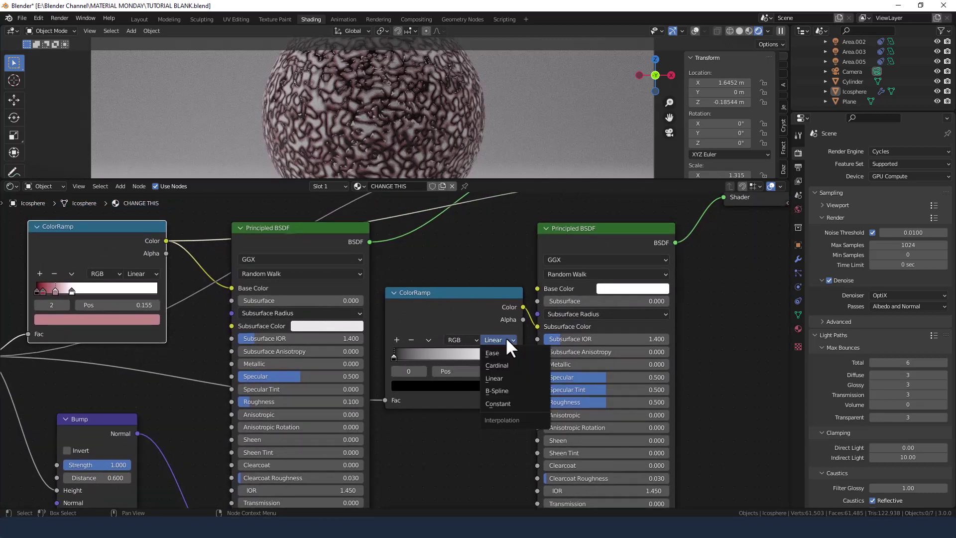
{"action": "left_click", "coordinate": [506, 392]}
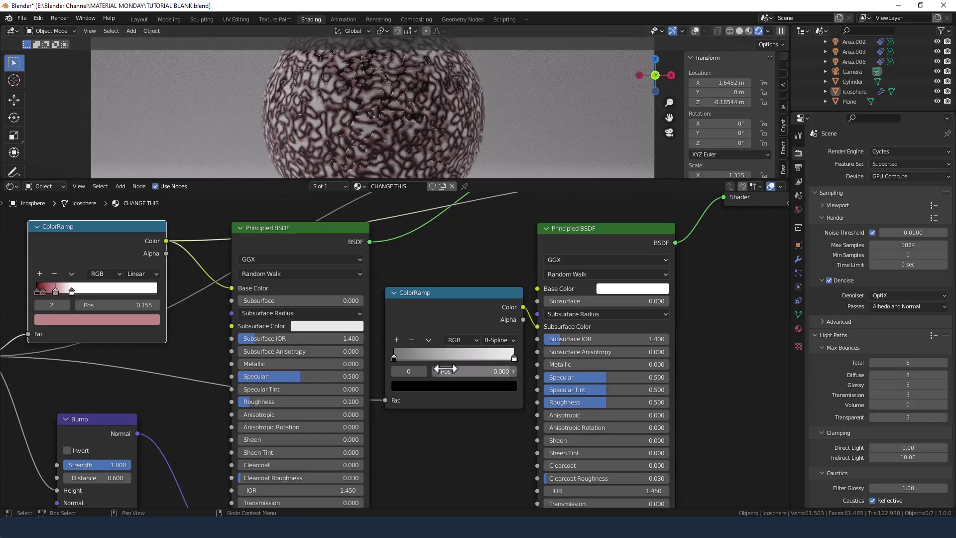
{"action": "left_click", "coordinate": [513, 357]}
{"action": "left_click_drag", "start_coordinate": [514, 355], "coordinate": [440, 355]}
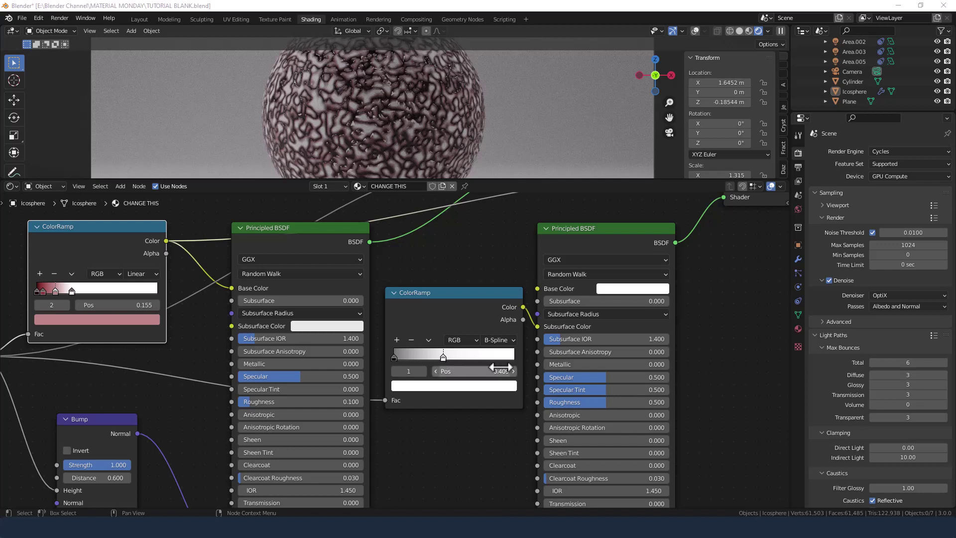
On the right Principled BSDF, set Subsurface to 1.0, Roughness to 0.1 and Specular Tint to 0
{"action": "middle_click_drag", "start_coordinate": [703, 388], "coordinate": [557, 351]}
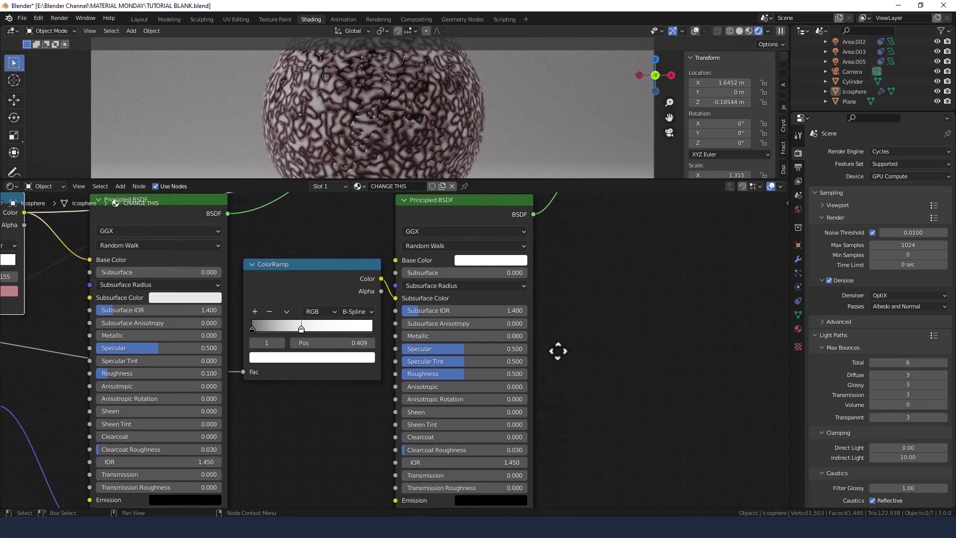
{"action": "left_click", "coordinate": [414, 273]}
{"action": "type", "text": "1"}
{"action": "key", "text": "Return"}
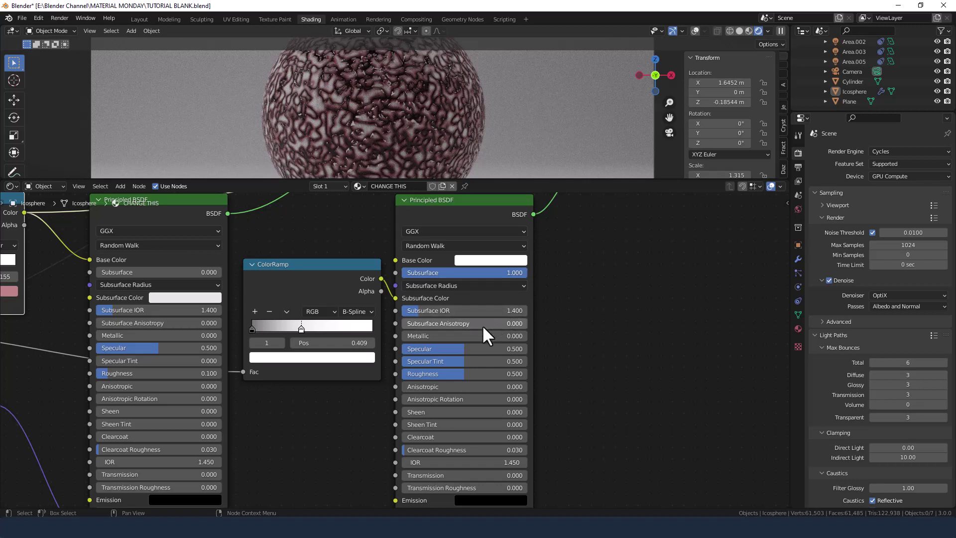
{"action": "left_click", "coordinate": [457, 373]}
{"action": "type", "text": "0.1"}
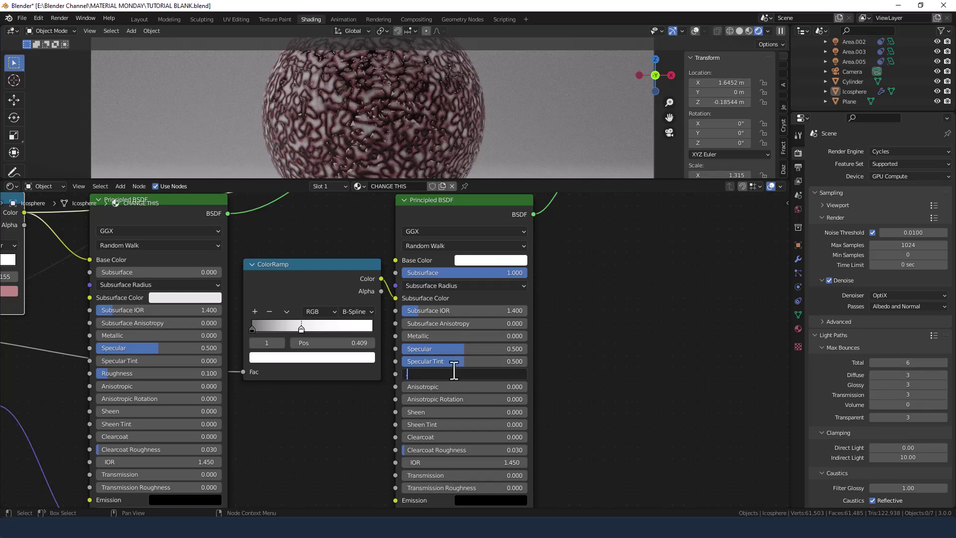
{"action": "key", "text": "Return"}
{"action": "key", "text": "BackSpace"}
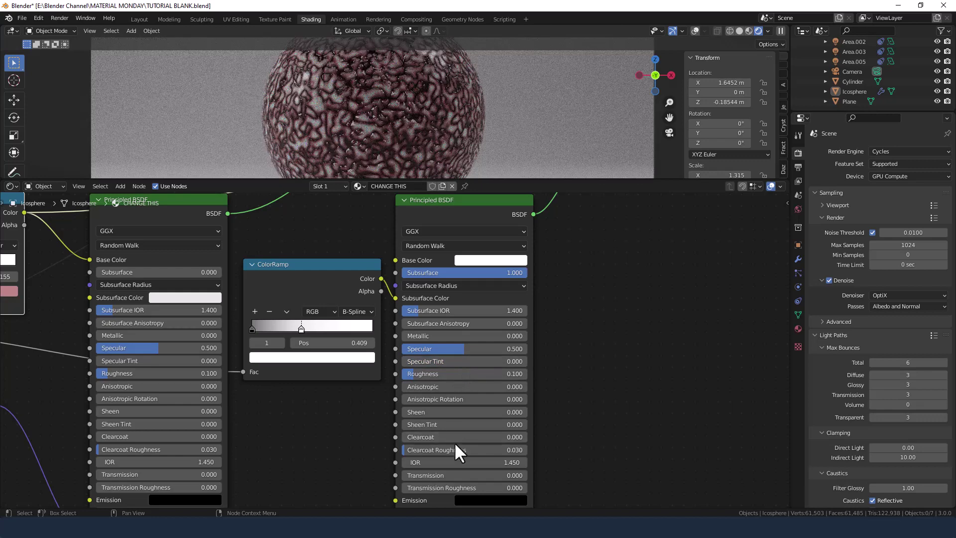
{"action": "middle_click_drag", "start_coordinate": [479, 449], "coordinate": [474, 401]}
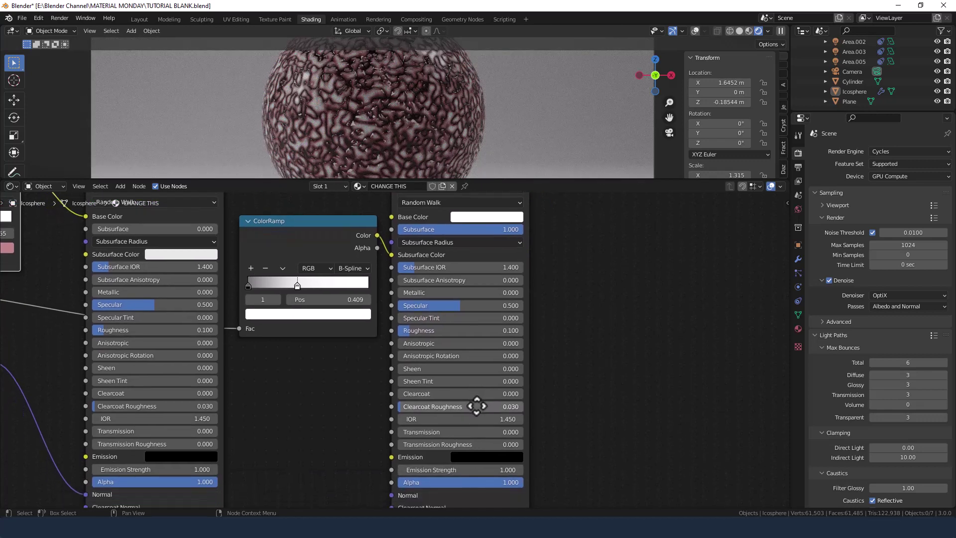
{"action": "middle_click_drag", "start_coordinate": [499, 318], "coordinate": [473, 410]}
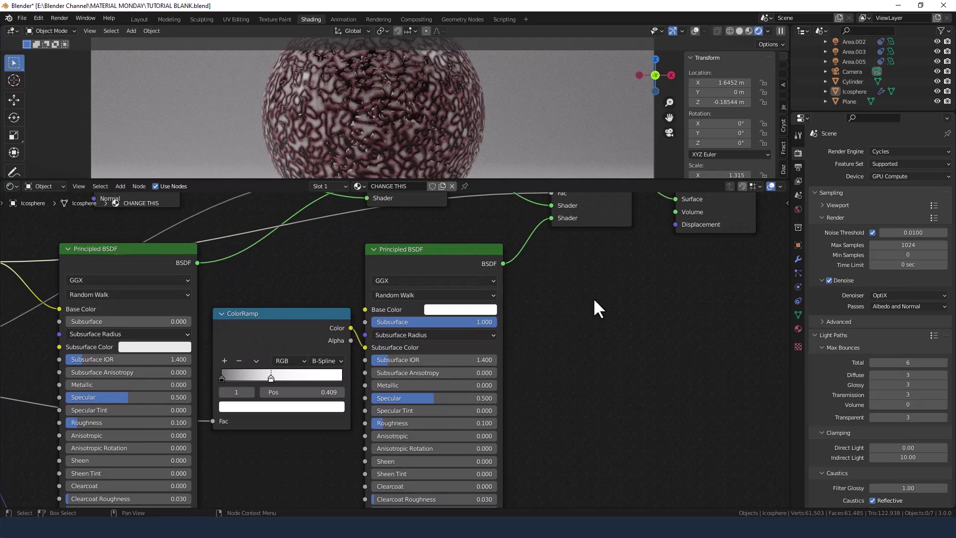
{"action": "middle_click_drag", "start_coordinate": [586, 276], "coordinate": [678, 333]}
Set the Glossy BSDF's Roughness to 0.1
{"action": "middle_click_drag", "start_coordinate": [420, 298], "coordinate": [544, 328]}
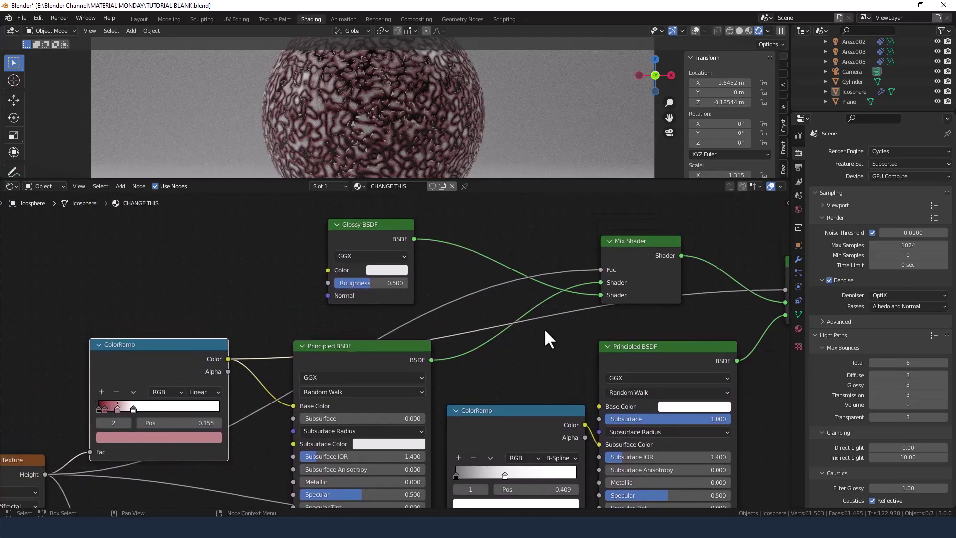
{"action": "left_click", "coordinate": [375, 285]}
{"action": "type", "text": ".1"}
{"action": "key", "text": "Return"}
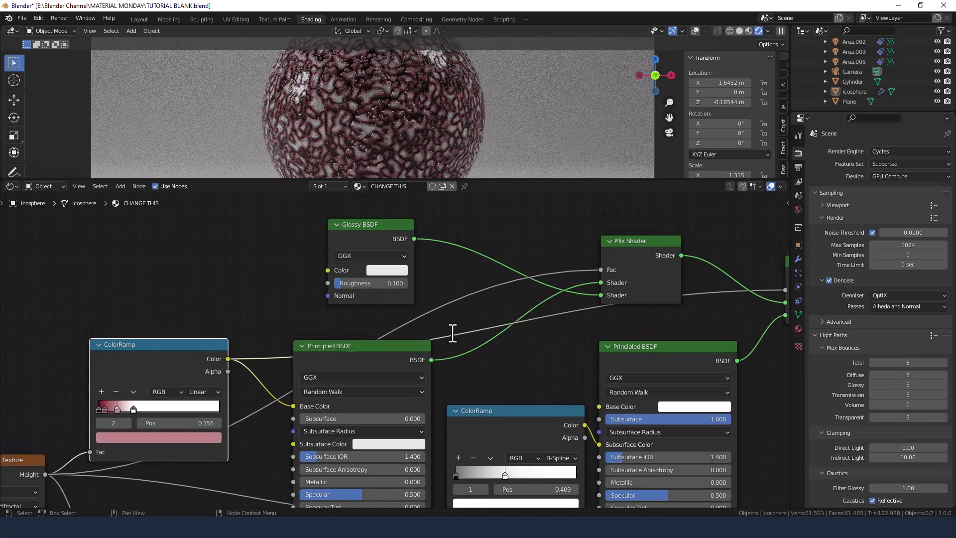
Connect the pink ColorRamp's Color output to the Glossy BSDF's Color input
{"action": "middle_click_drag", "start_coordinate": [598, 290], "coordinate": [384, 254]}
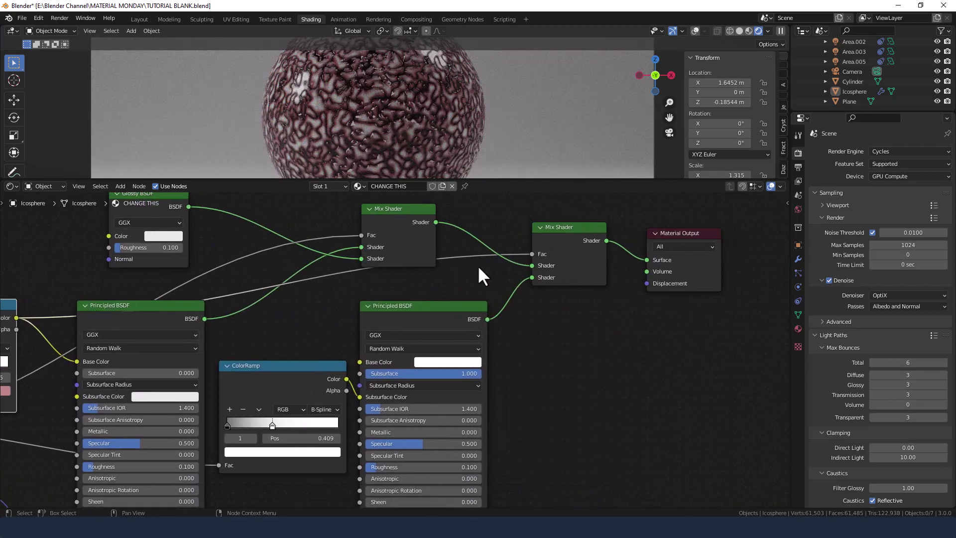
{"action": "scroll", "coordinate": [476, 265], "scroll_direction": "down", "scroll_amount": 2}
{"action": "middle_click_drag", "start_coordinate": [455, 288], "coordinate": [550, 261]}
{"action": "scroll", "coordinate": [518, 273], "scroll_direction": "down", "scroll_amount": 2}
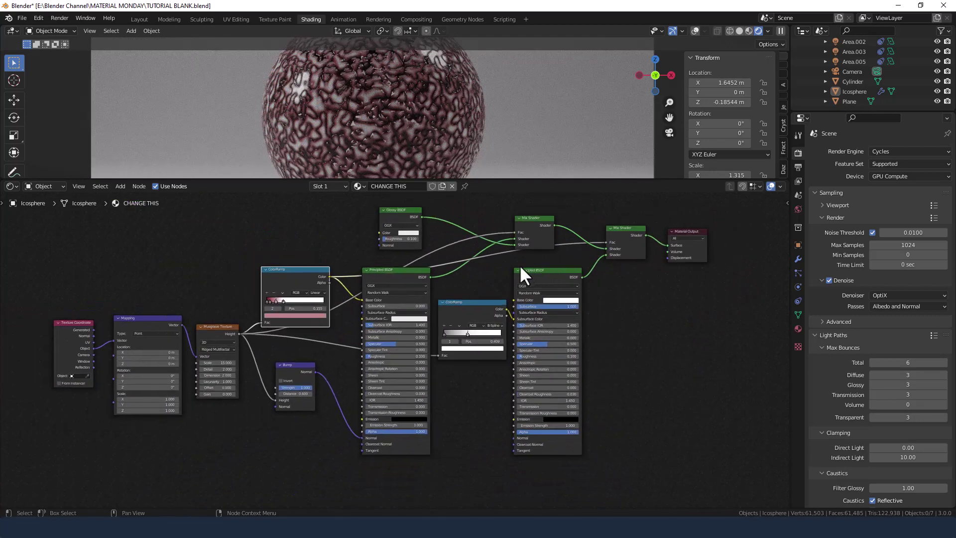
{"action": "middle_click_drag", "start_coordinate": [497, 277], "coordinate": [518, 284]}
{"action": "scroll", "coordinate": [518, 288], "scroll_direction": "up", "scroll_amount": 1}
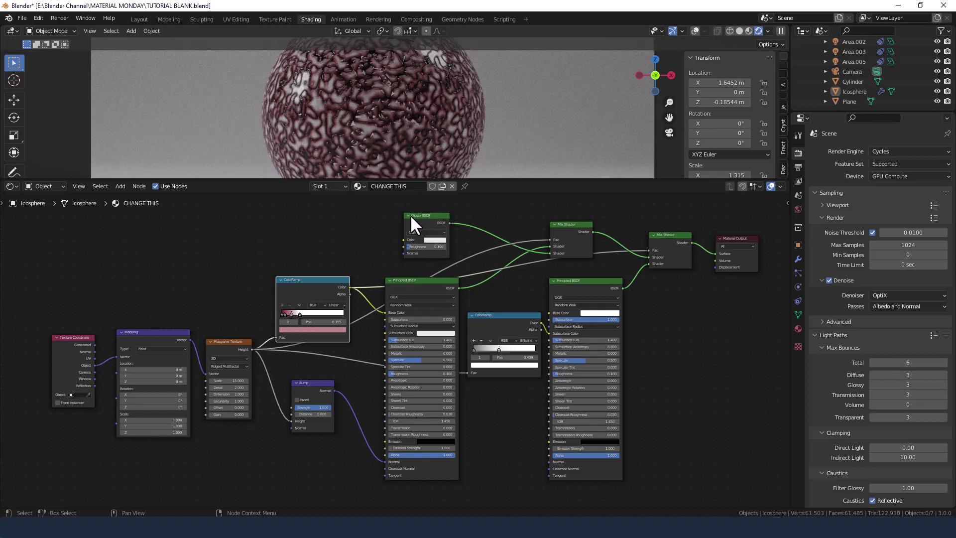
{"action": "left_click_drag", "start_coordinate": [350, 287], "coordinate": [402, 238]}
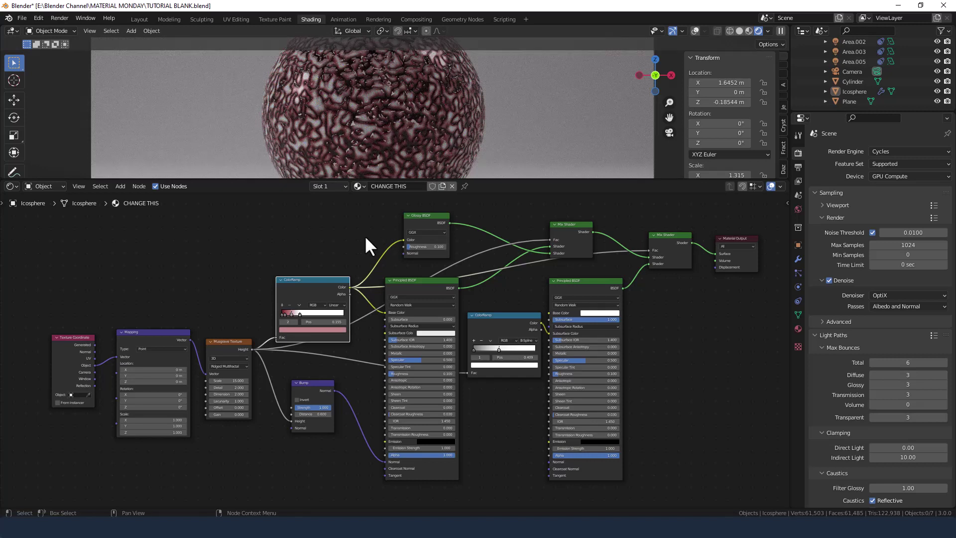
Spread out the BSDF, ColorRamp and texture input nodes into a tidier layout
{"action": "left_click_drag", "start_coordinate": [432, 222], "coordinate": [421, 221]}
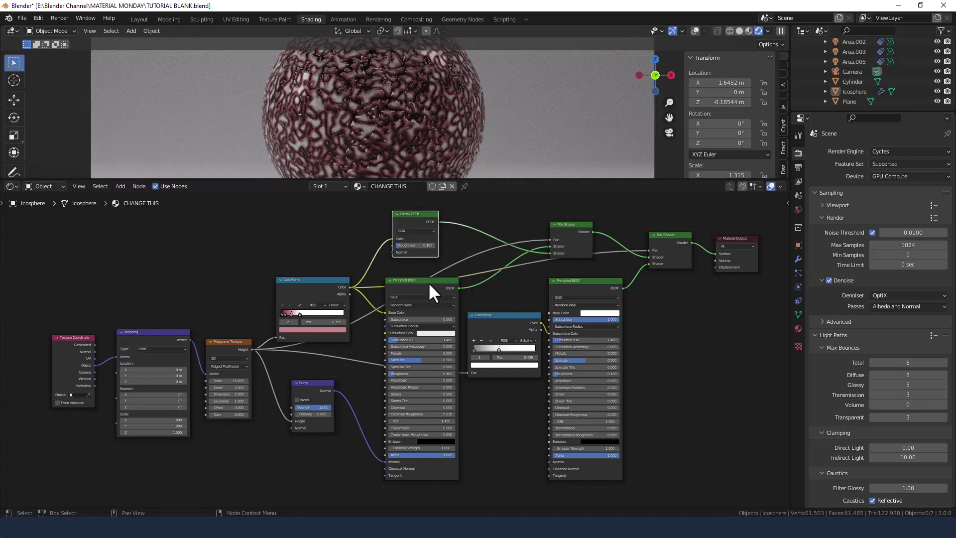
{"action": "left_click_drag", "start_coordinate": [428, 282], "coordinate": [427, 322]}
{"action": "left_click_drag", "start_coordinate": [505, 289], "coordinate": [580, 351]}
{"action": "left_click_drag", "start_coordinate": [571, 294], "coordinate": [579, 321]}
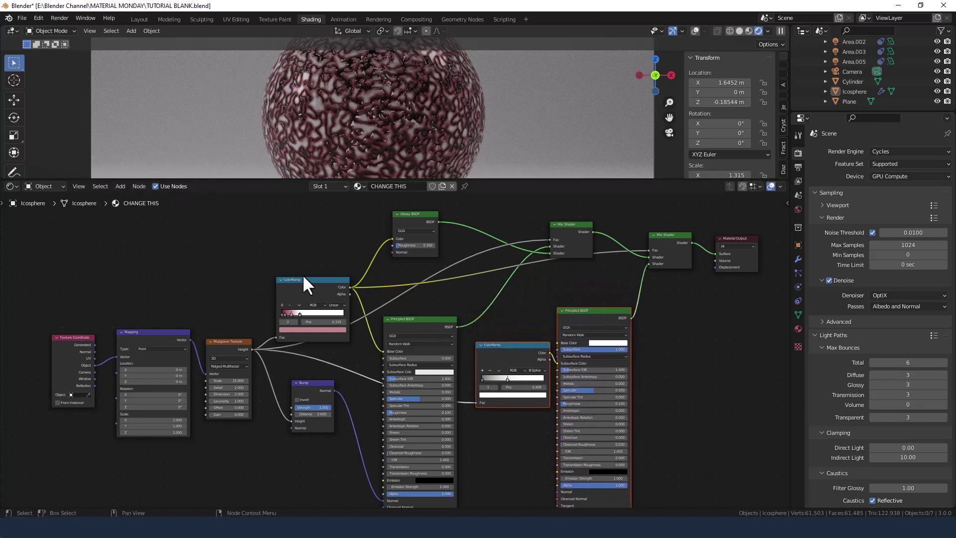
{"action": "left_click_drag", "start_coordinate": [303, 277], "coordinate": [293, 268]}
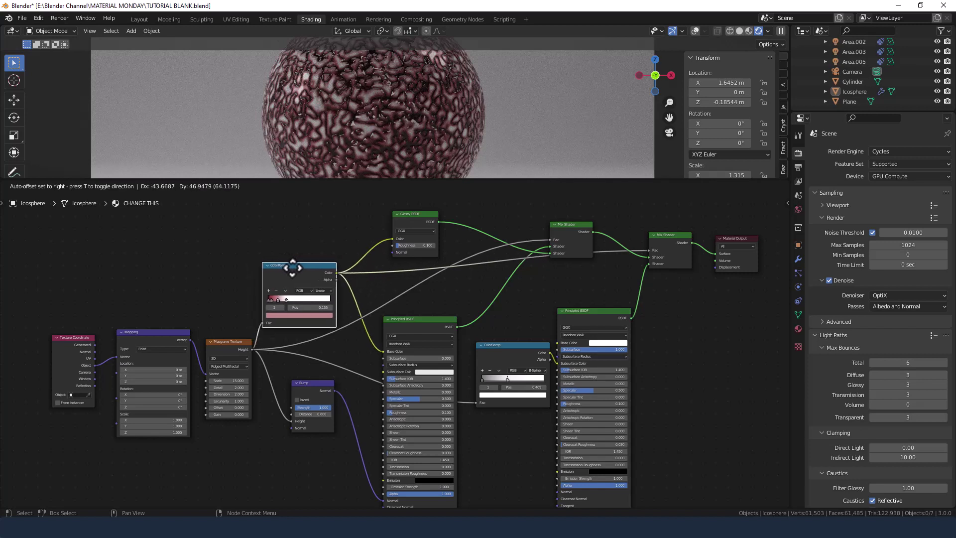
{"action": "left_click", "coordinate": [293, 267]}
{"action": "left_click_drag", "start_coordinate": [88, 310], "coordinate": [189, 351]}
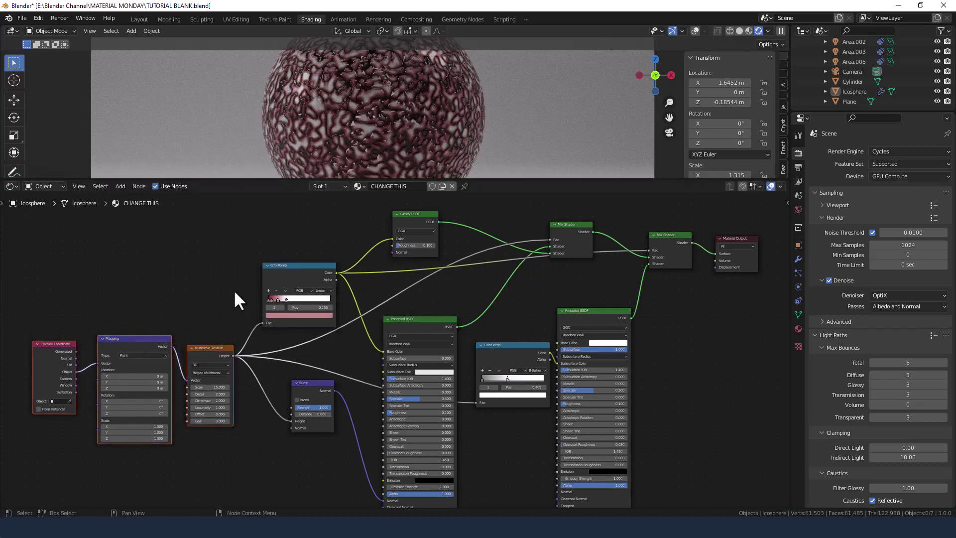
Render a final image of the sphere using Render > Render Image
{"action": "left_click", "coordinate": [235, 288]}
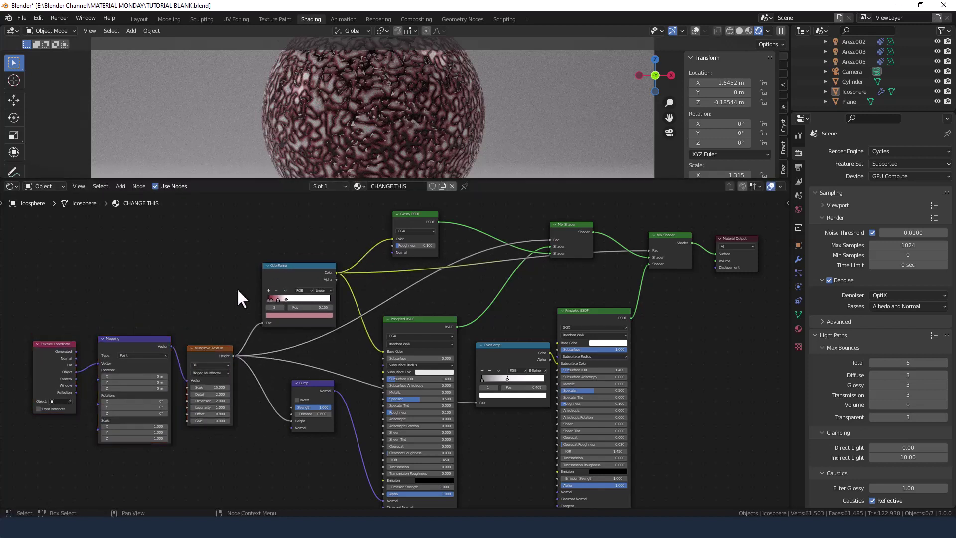
{"action": "left_click", "coordinate": [60, 18]}
{"action": "left_click", "coordinate": [68, 30]}
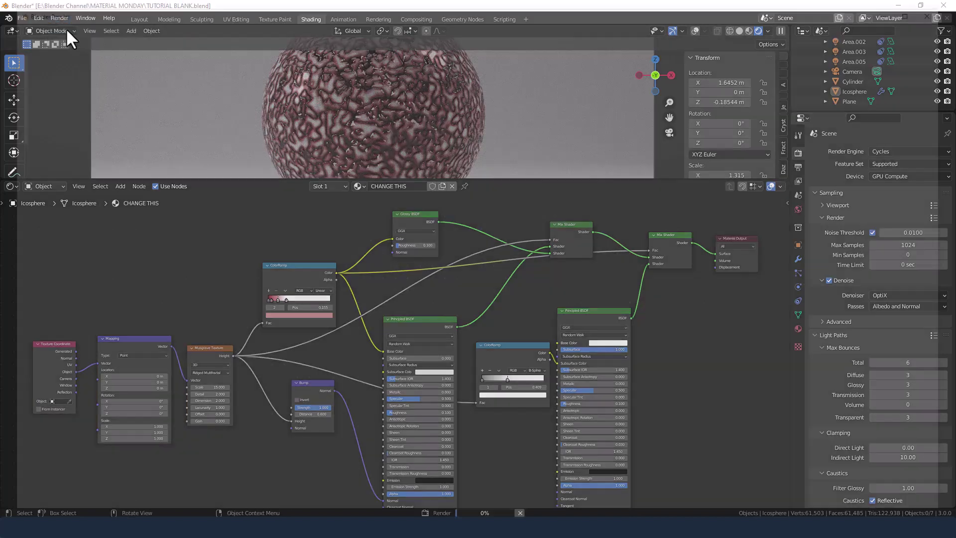